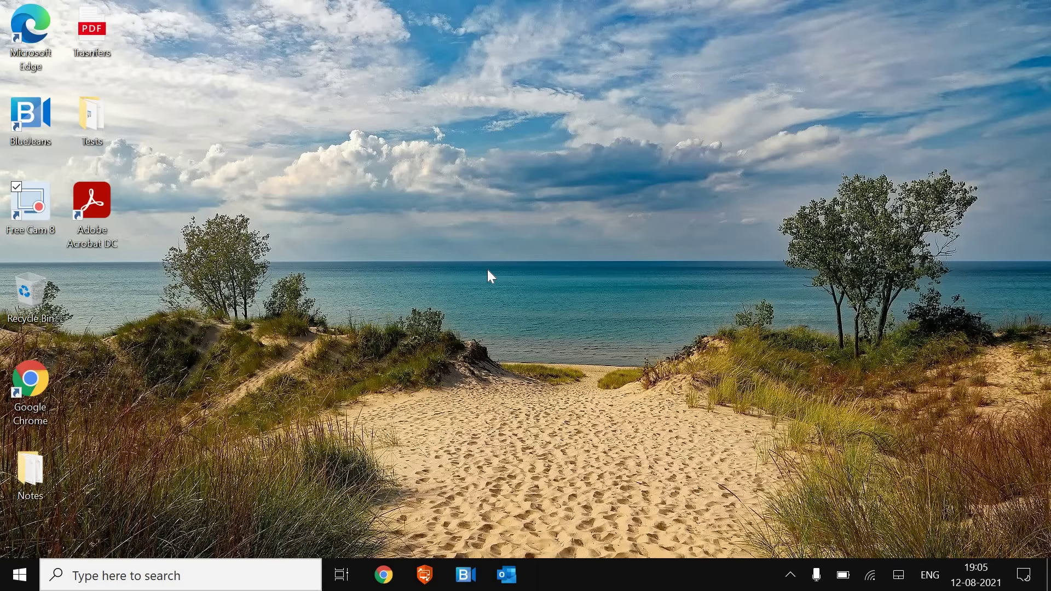
Run services.msc from the Win+R Run box after dismissing the Start context menu.
key("super+r")
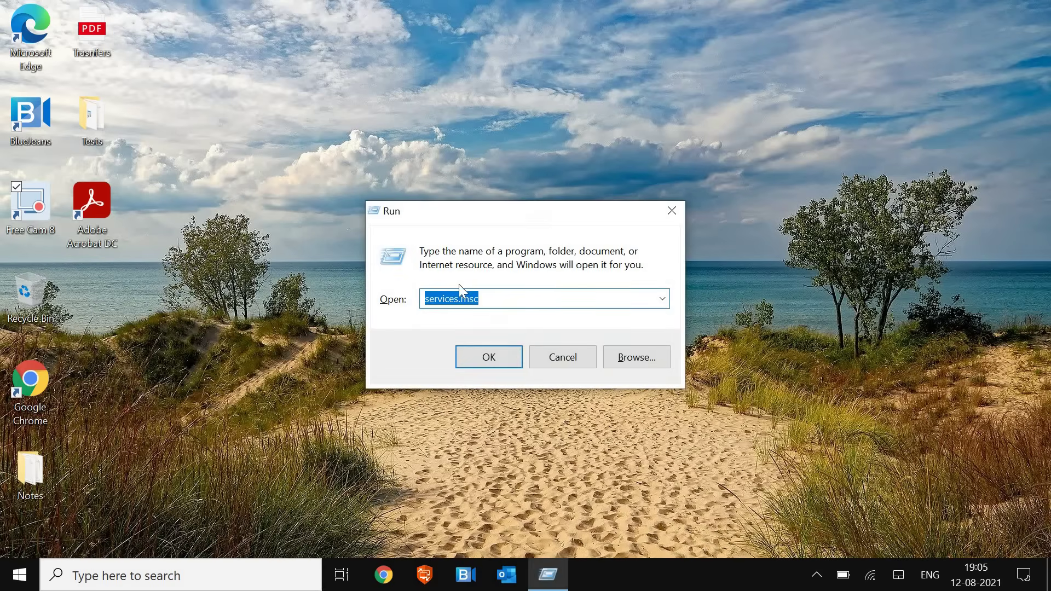
right_click(22, 575)
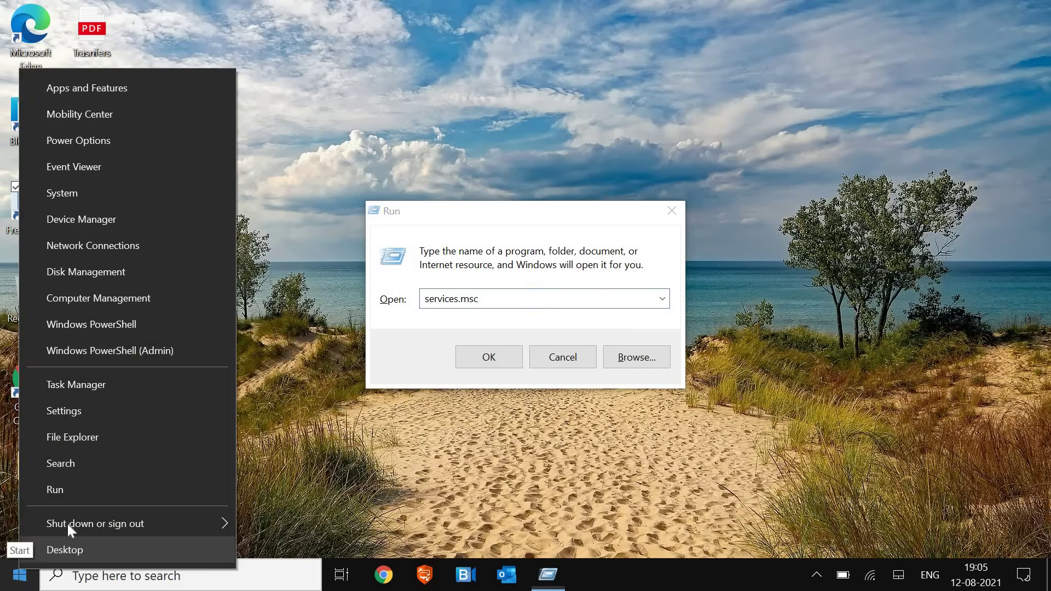
left_click(471, 325)
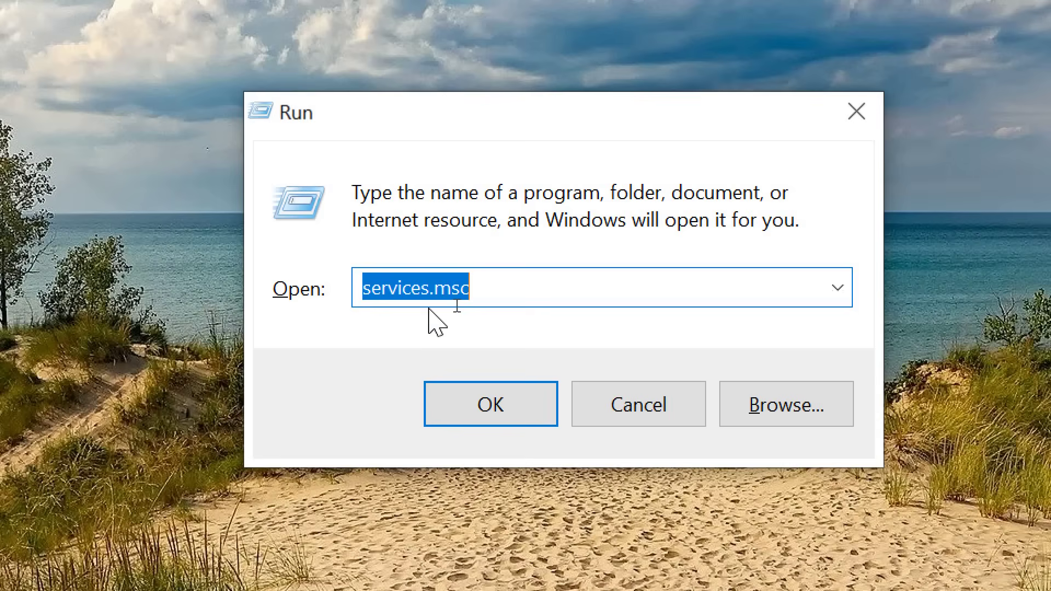
left_click(476, 288)
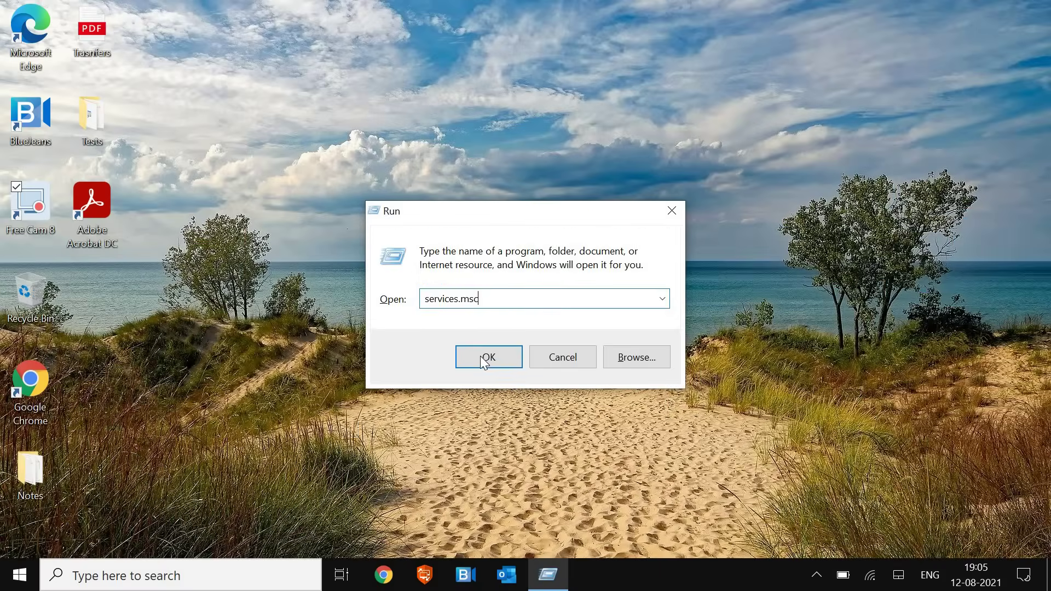
left_click(480, 355)
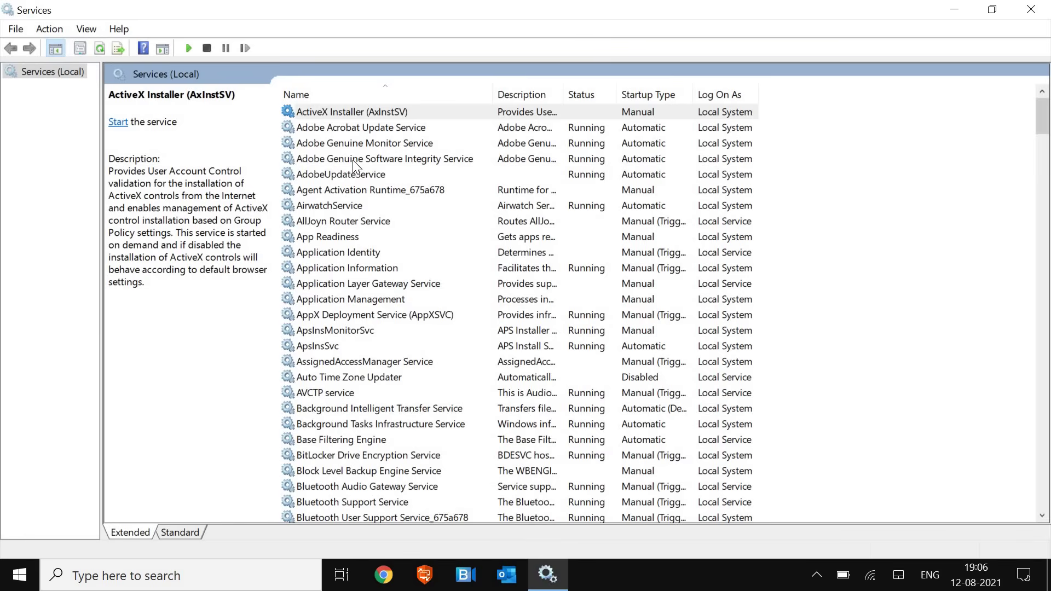
Jump to the S entries in the services list and select SysMain.
left_click(353, 160)
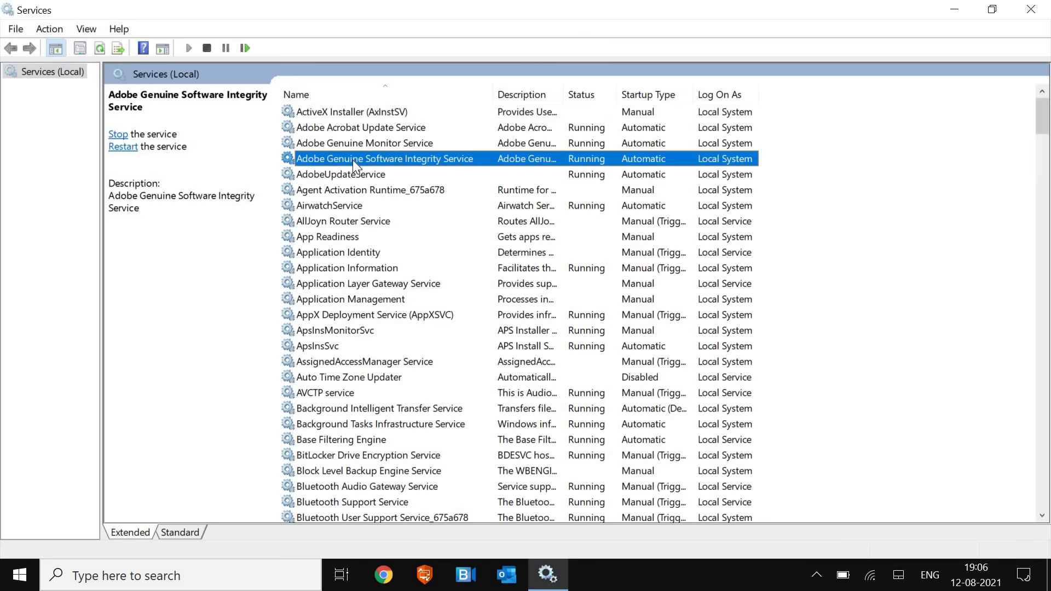
key("s")
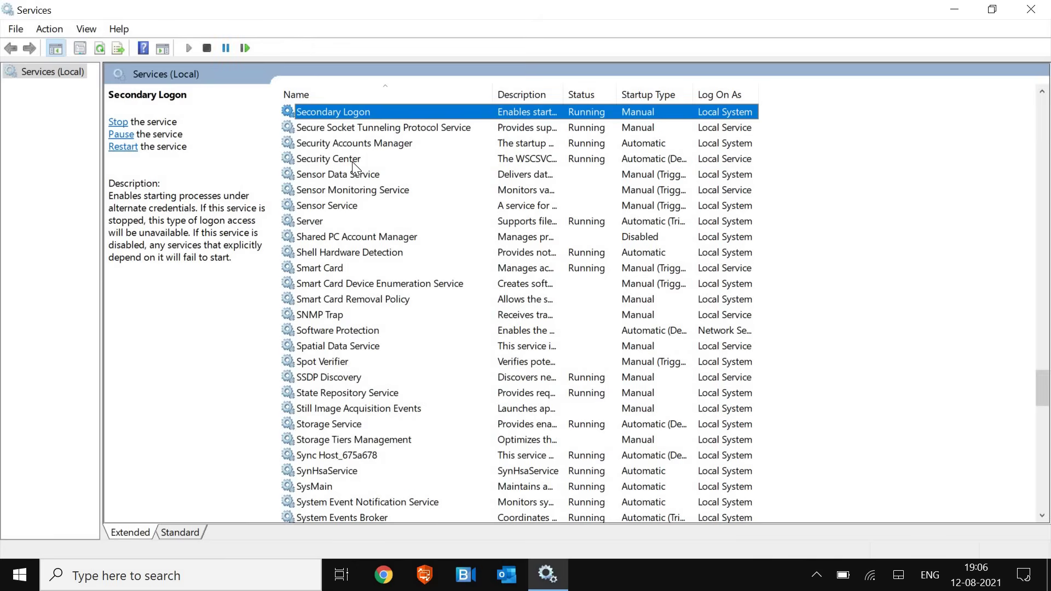
key("Down")
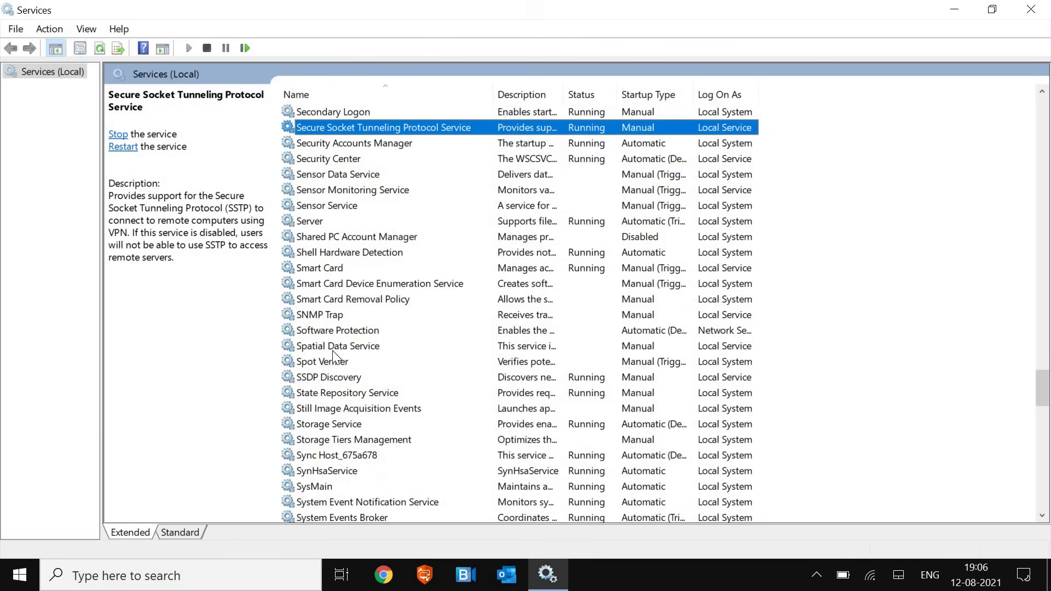
scroll(333, 351, "down", 1)
left_click(318, 441)
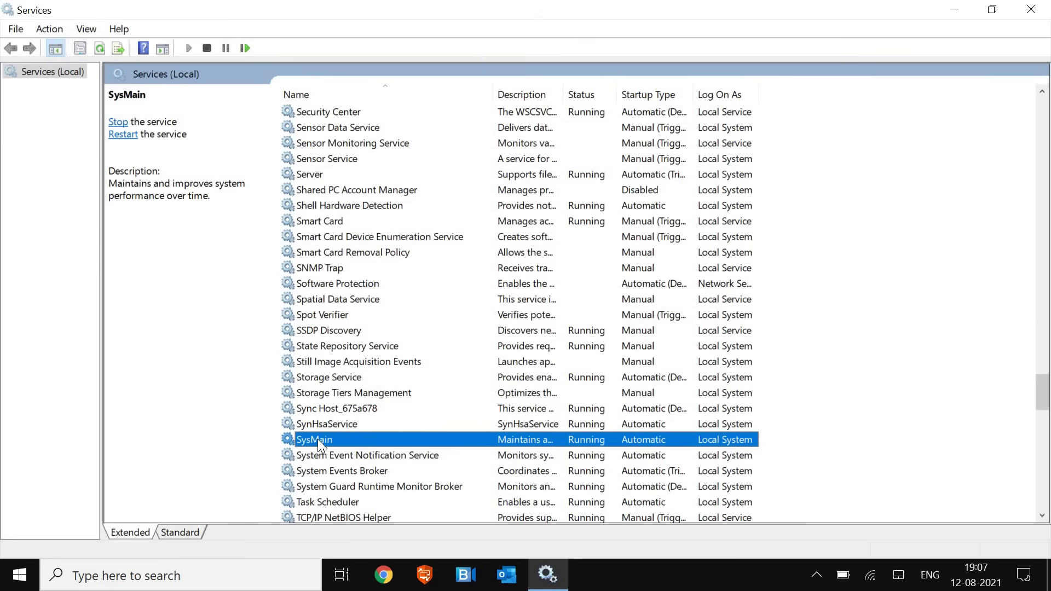
Set SysMain's startup type to Disabled in Properties, then stop the running service.
right_click(319, 439)
left_click(372, 405)
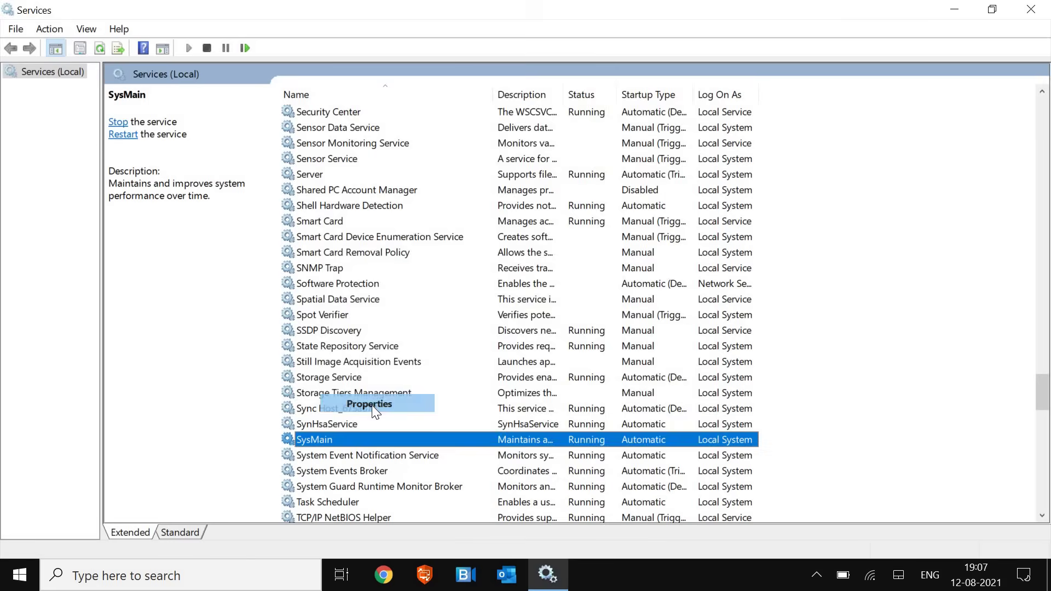
left_click(540, 270)
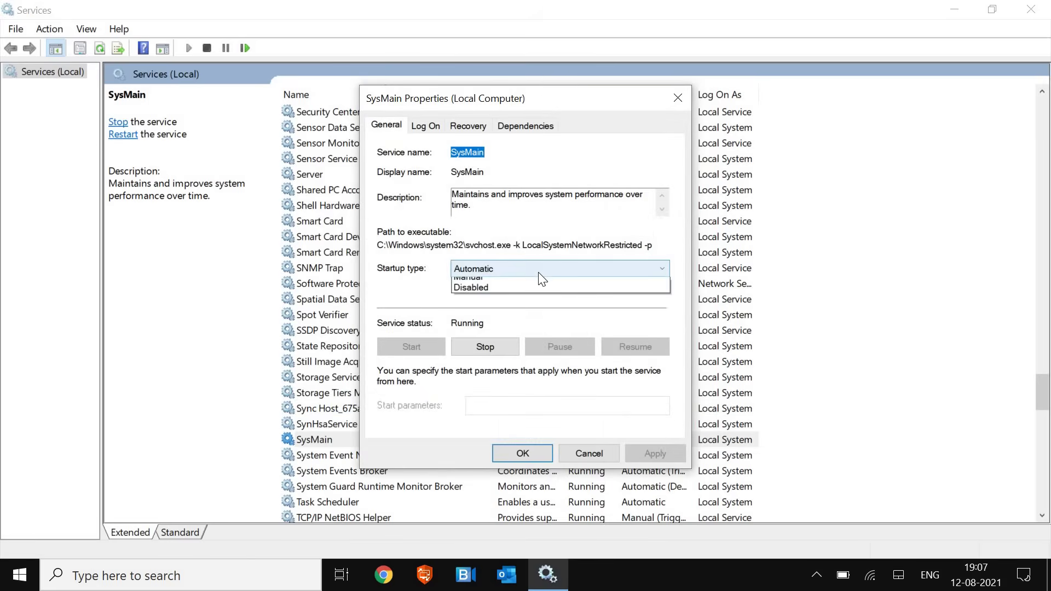
left_click(489, 312)
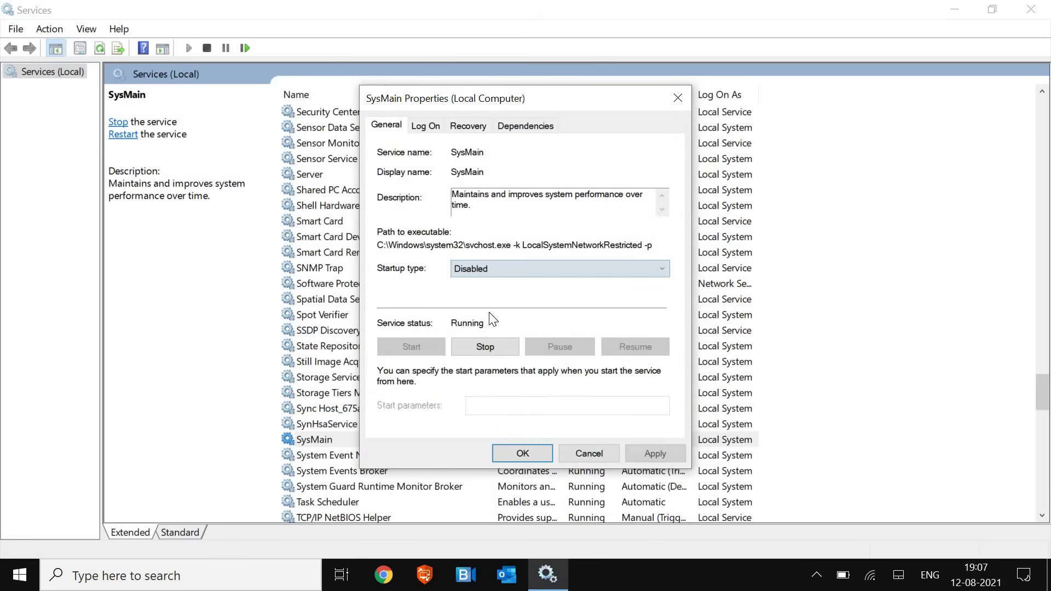
left_click(658, 456)
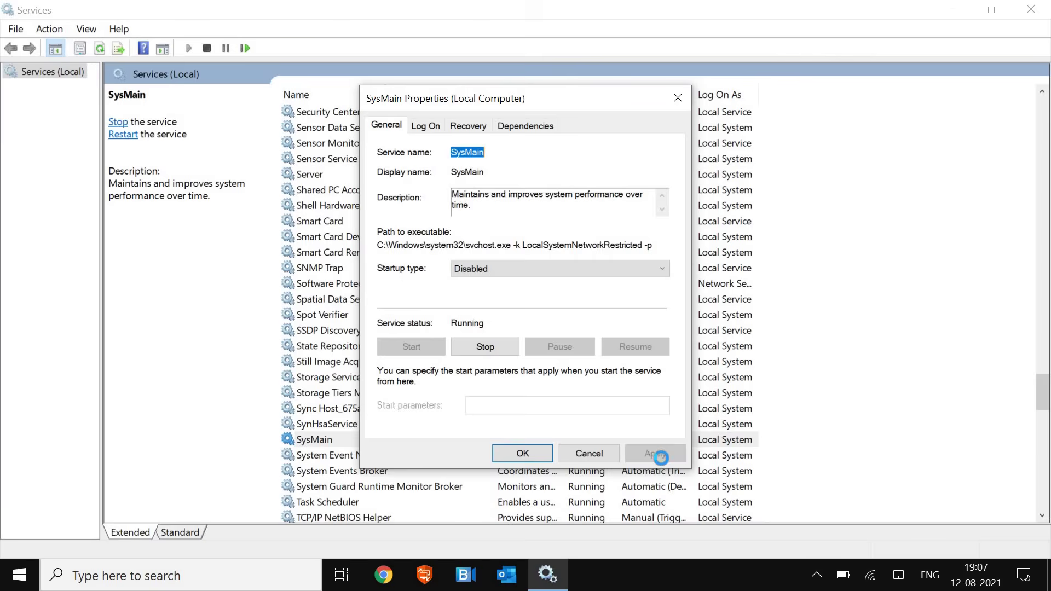
left_click(524, 455)
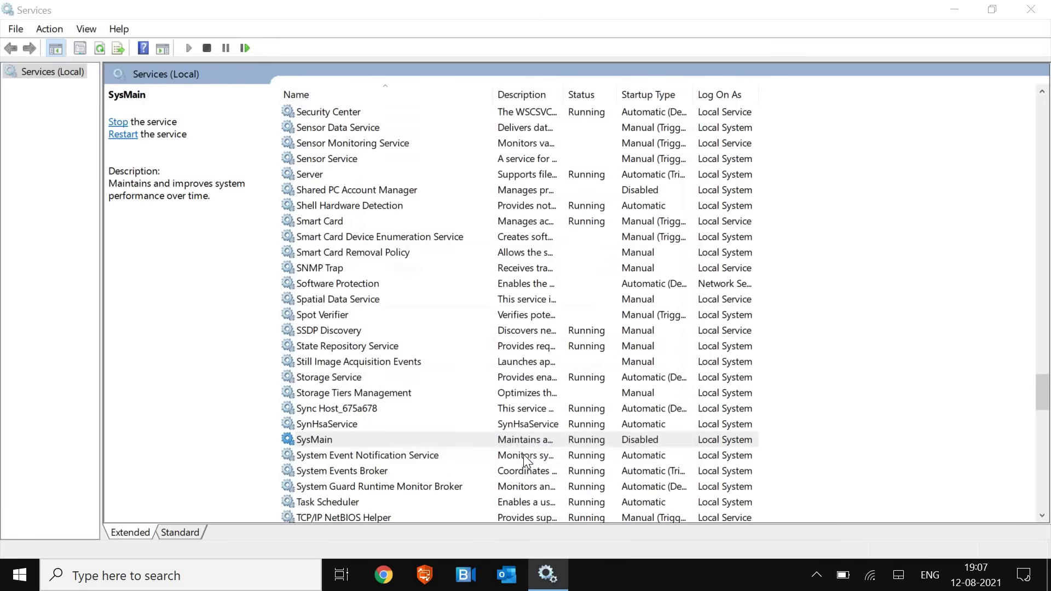
right_click(482, 442)
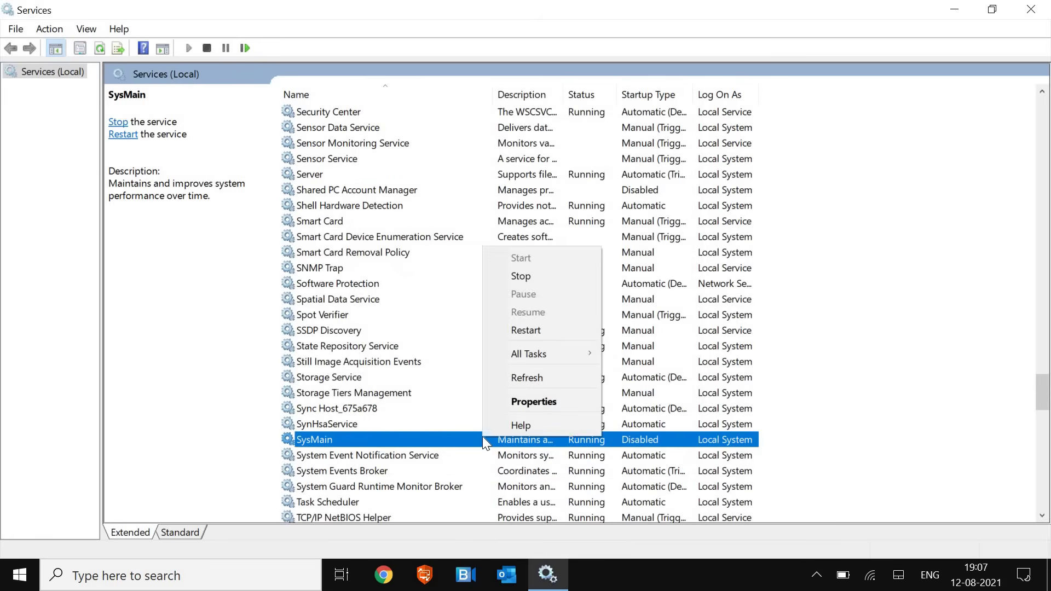
left_click(521, 276)
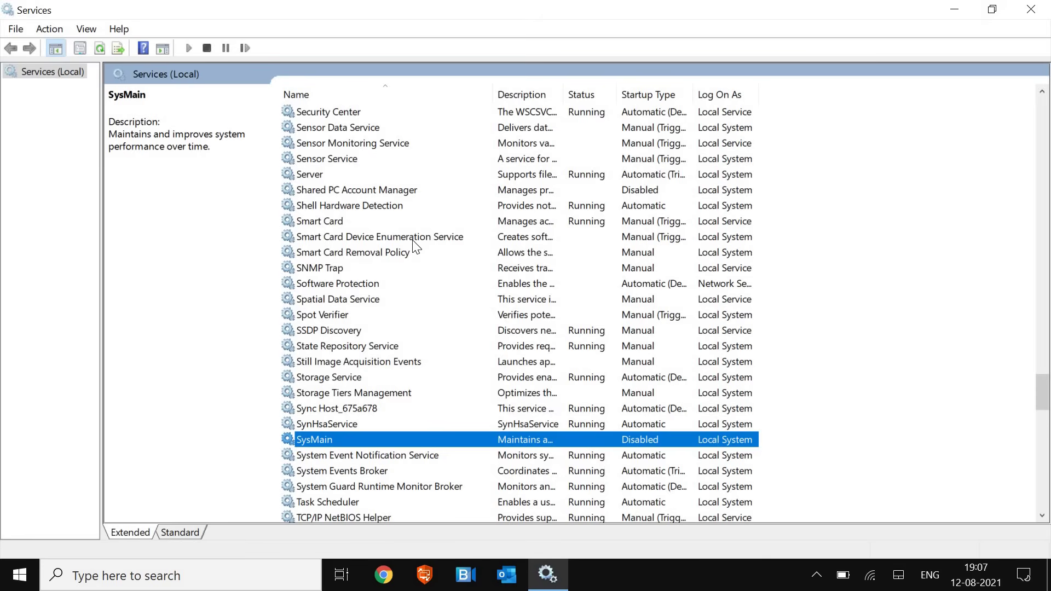
Select Connected Devices Platform Service and stop it.
left_click(385, 239)
type("c")
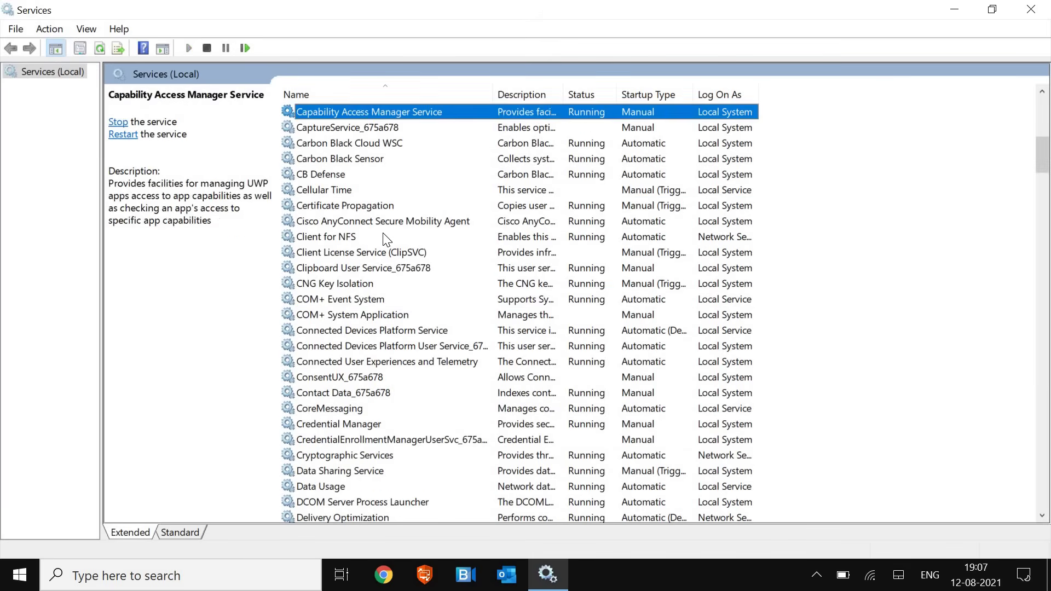
type("o")
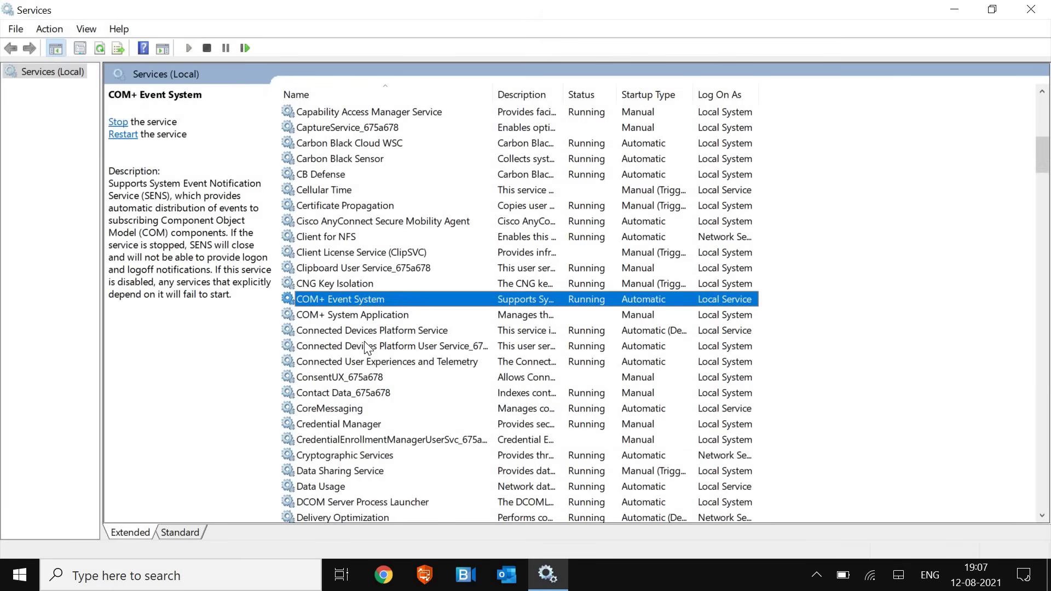
left_click(362, 331)
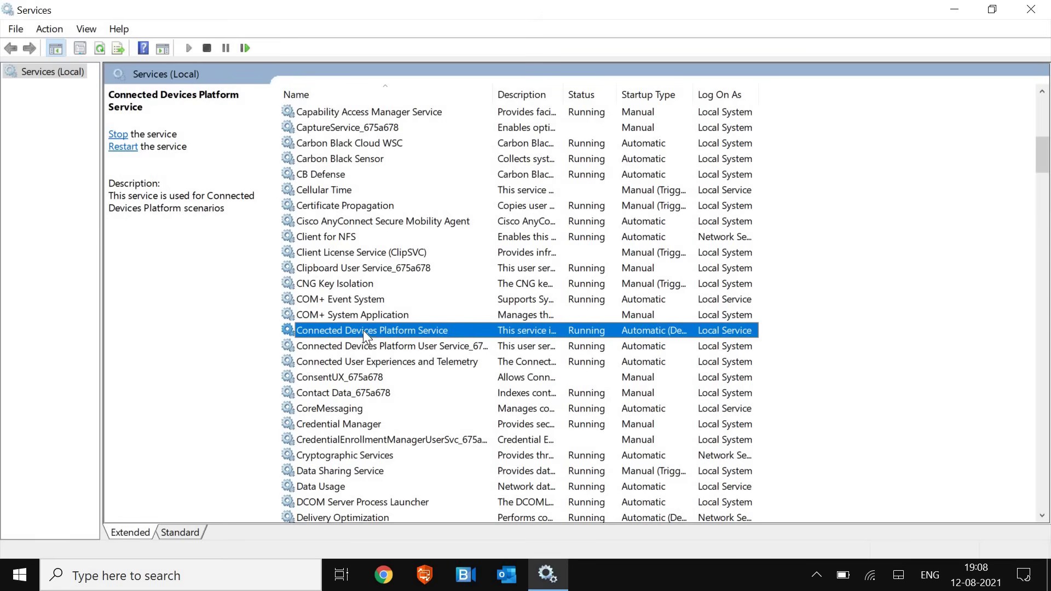
right_click(363, 332)
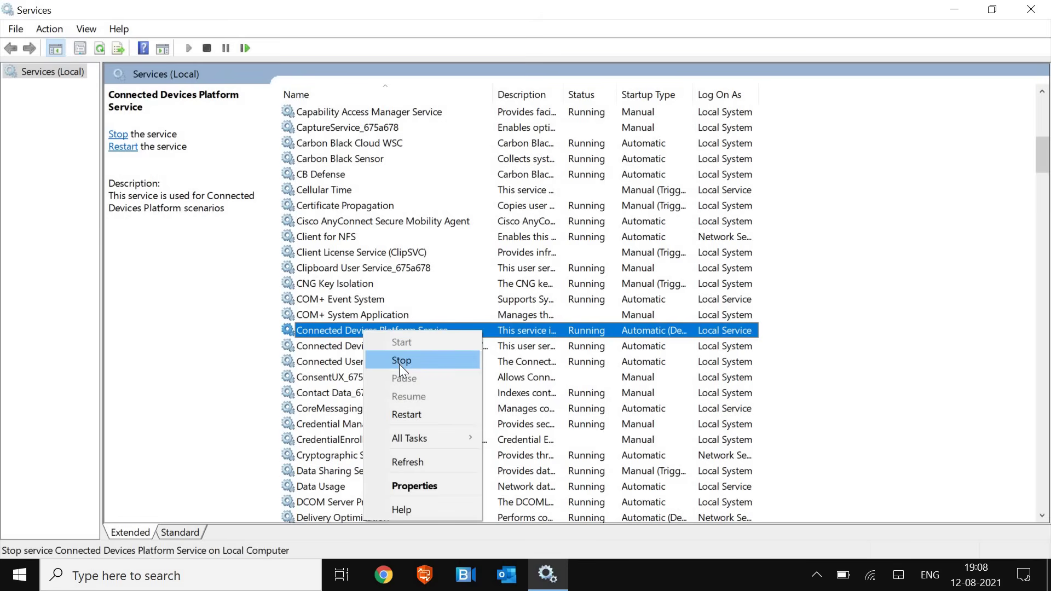
left_click(399, 364)
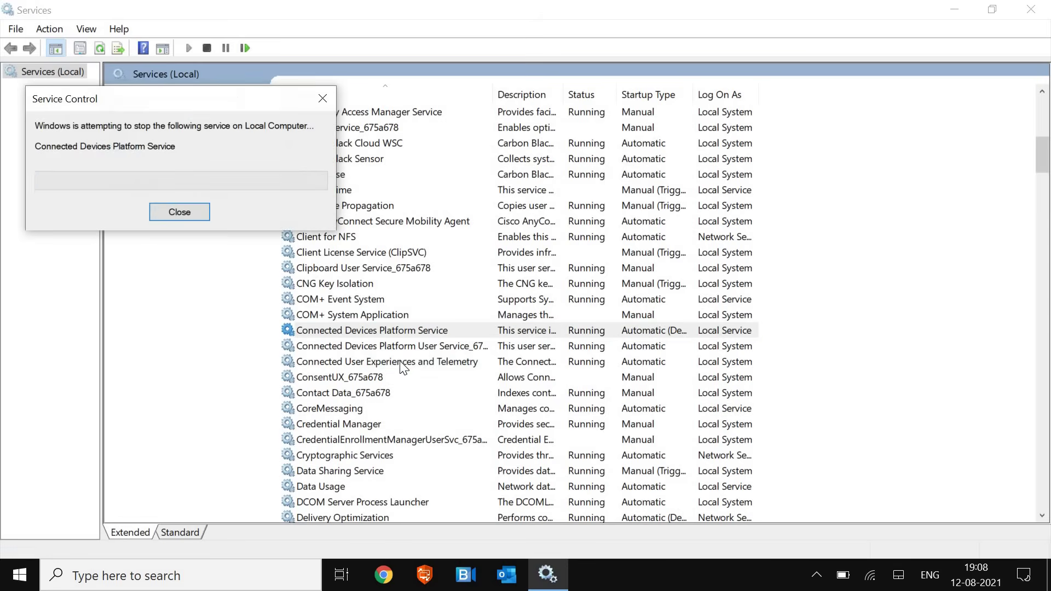
Set Connected Devices Platform Service's startup type to Disabled and apply.
right_click(406, 329)
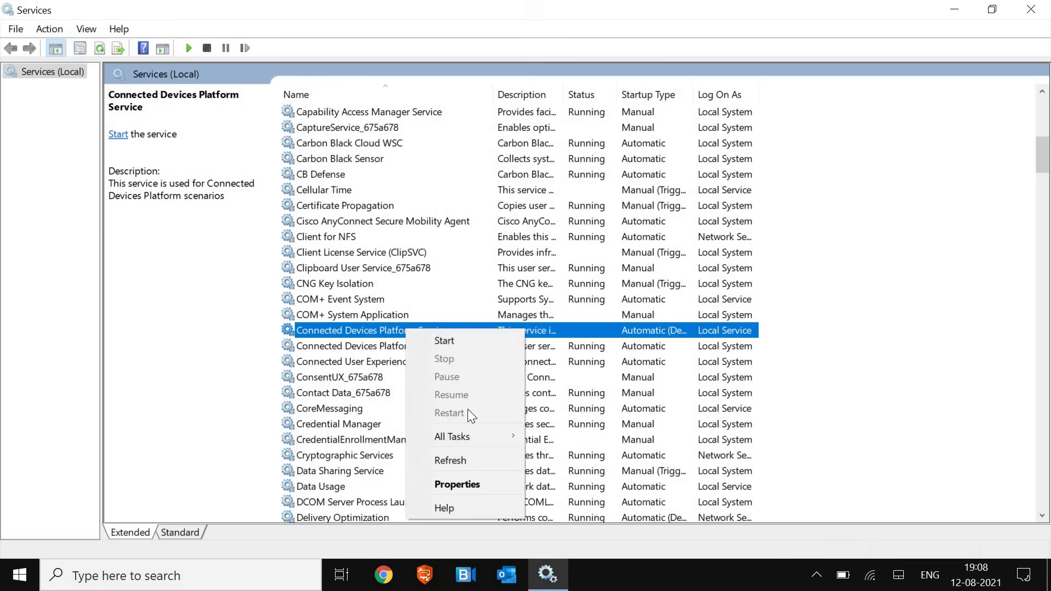
left_click(471, 483)
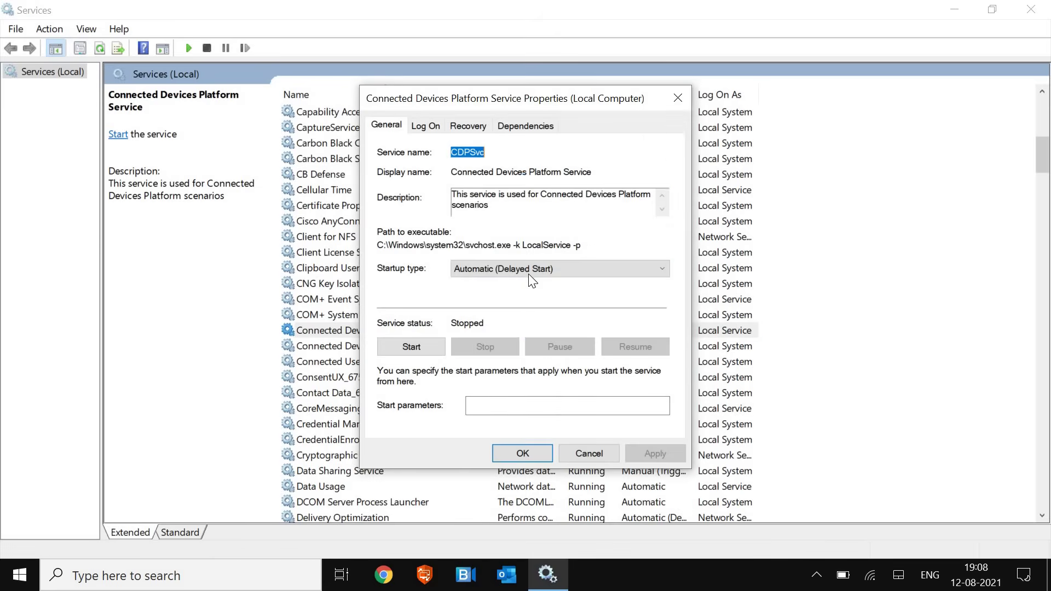
left_click(531, 269)
left_click(482, 314)
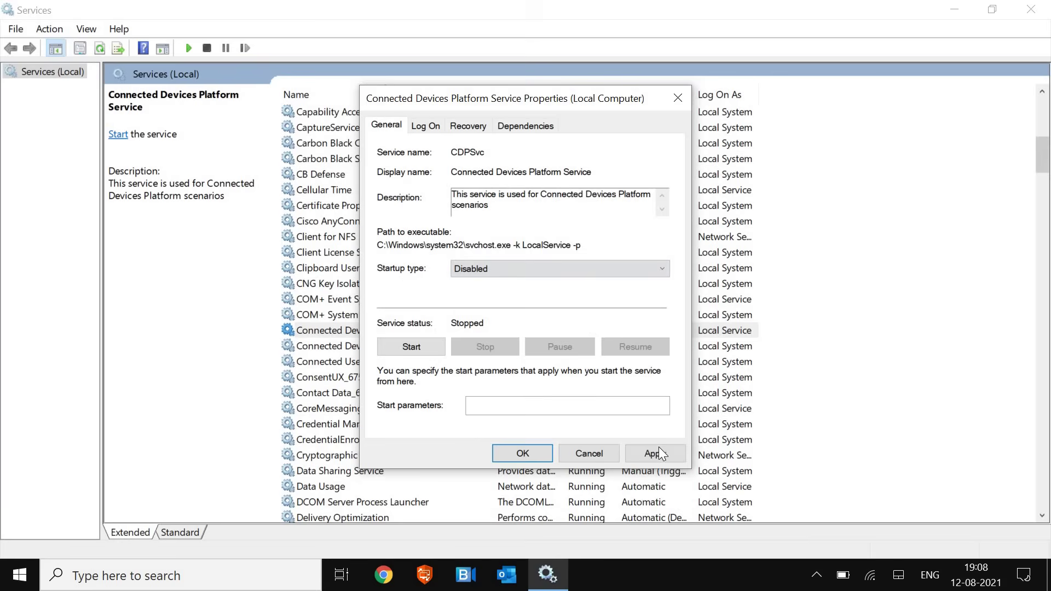
left_click(659, 453)
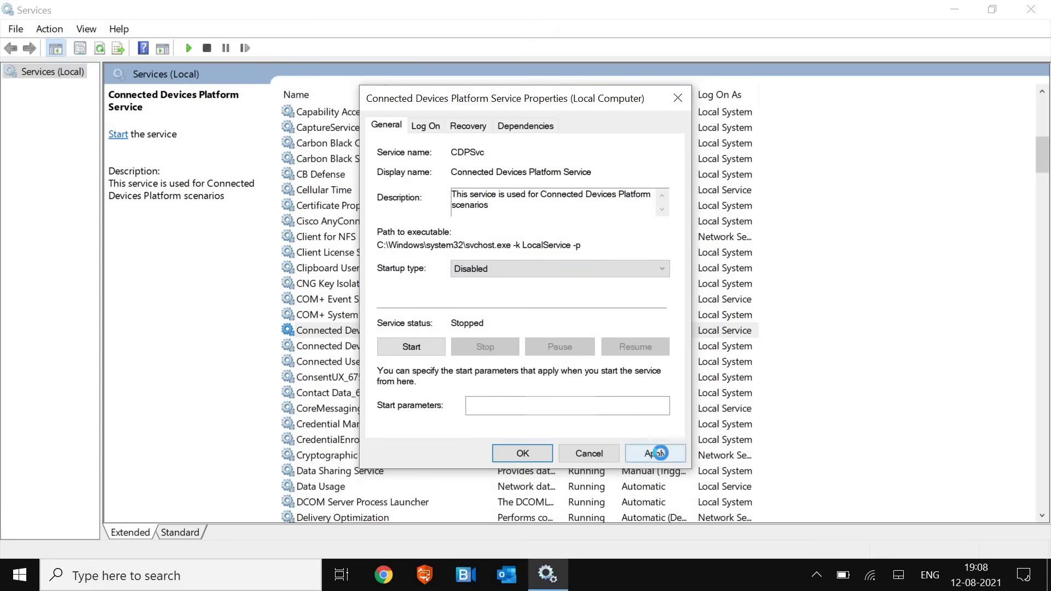
left_click(522, 454)
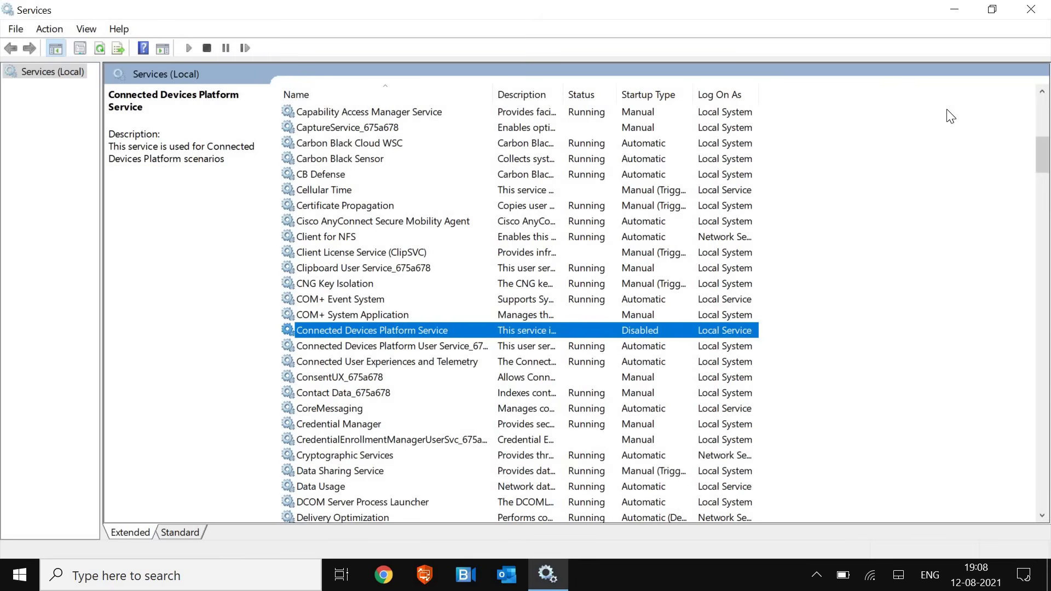
Close Services and open File Explorer maximized from the Start menu.
left_click(1029, 11)
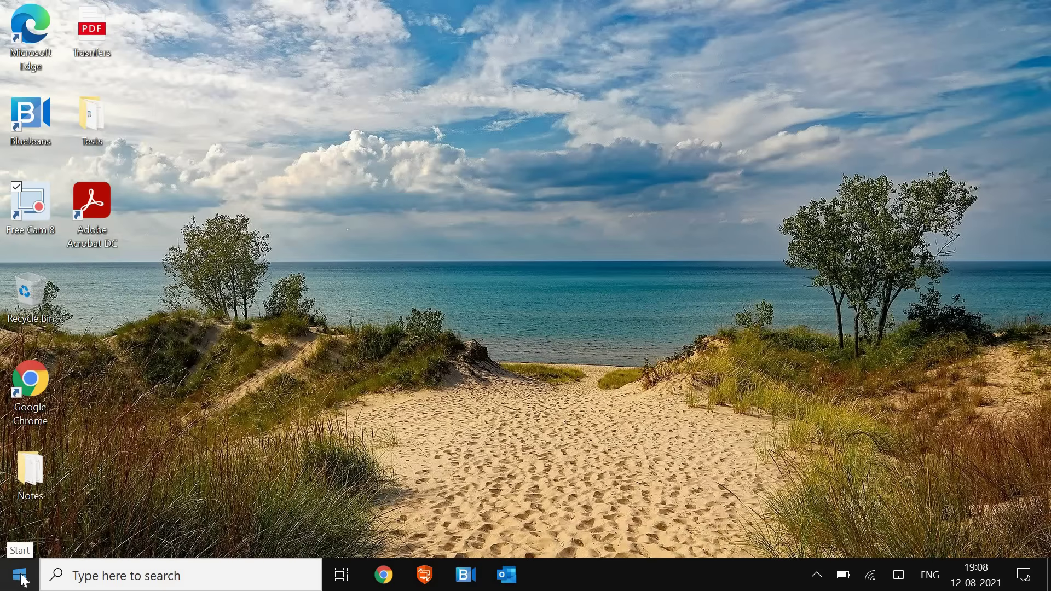
left_click(20, 578)
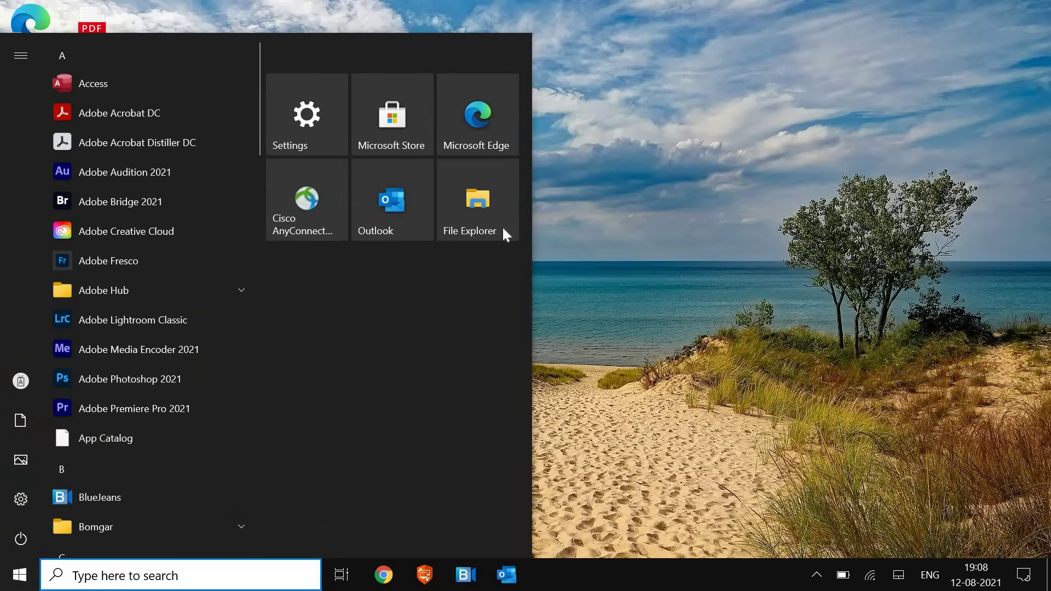
type("f")
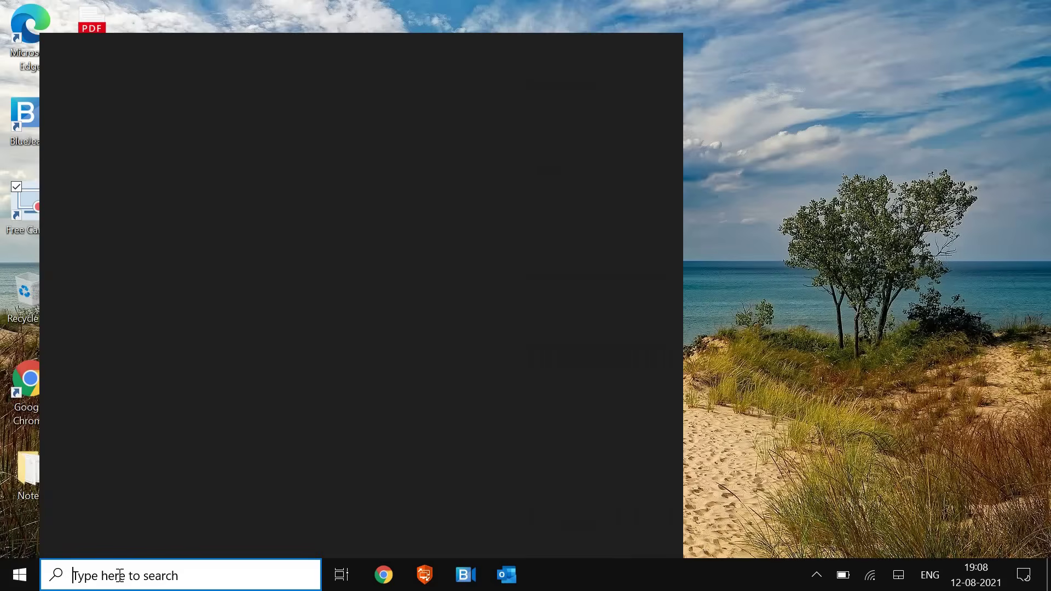
type("ile")
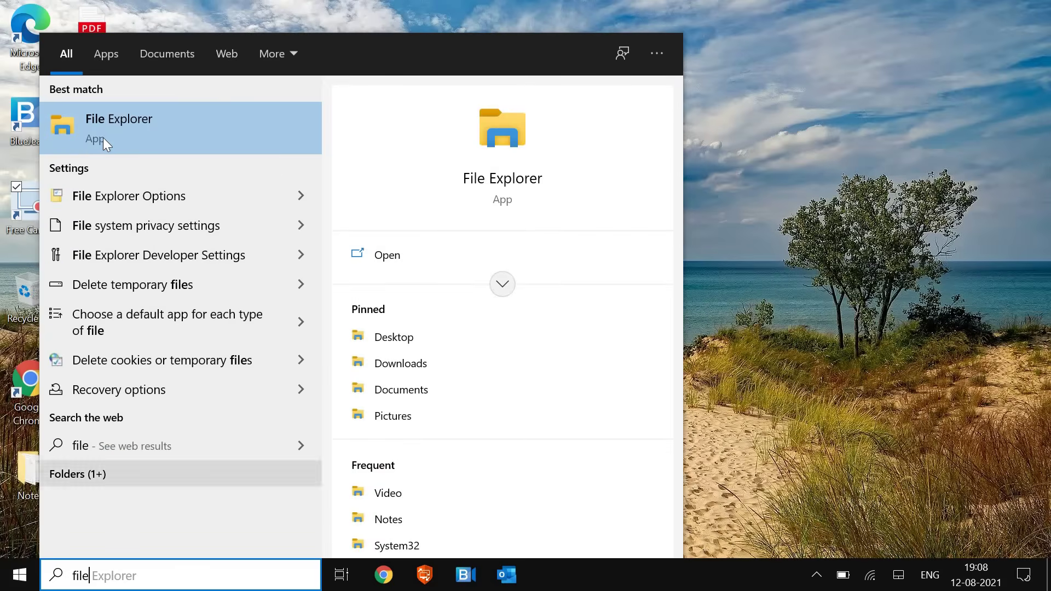
left_click(104, 136)
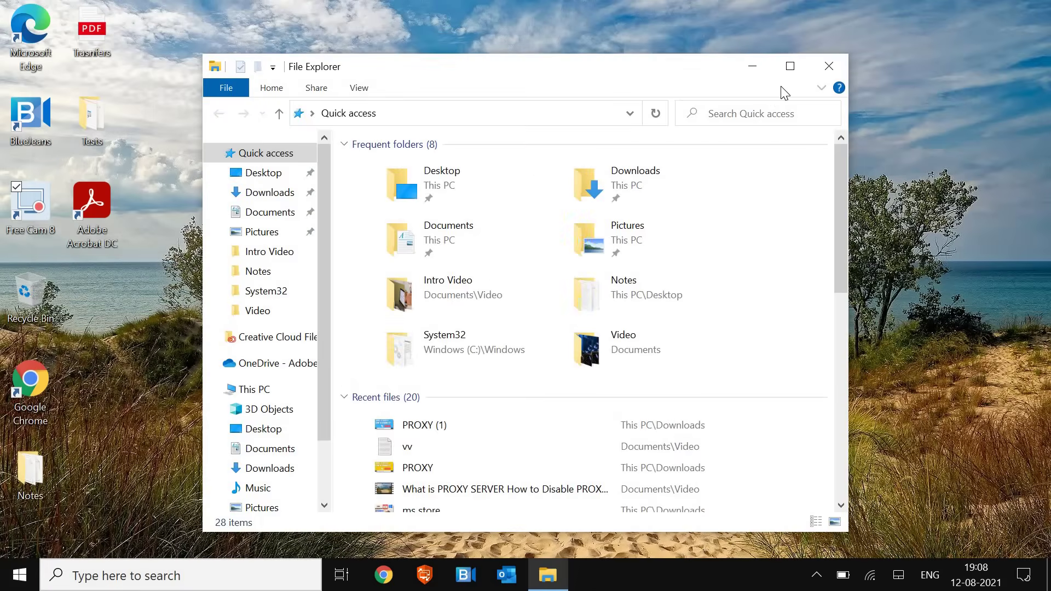
left_click(791, 66)
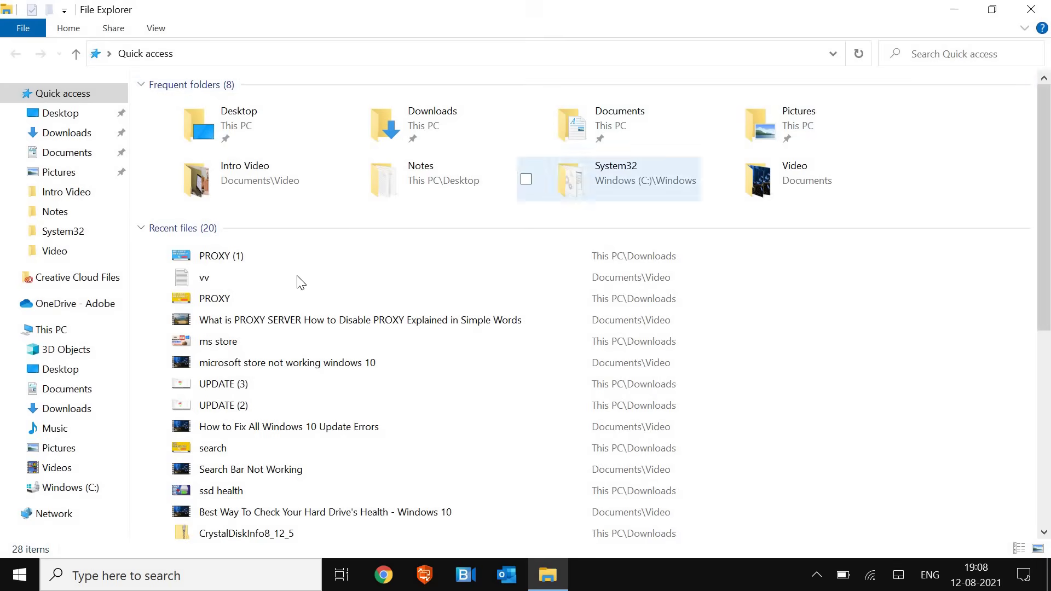
Show This PC and select the Windows (C:) drive.
left_click(51, 330)
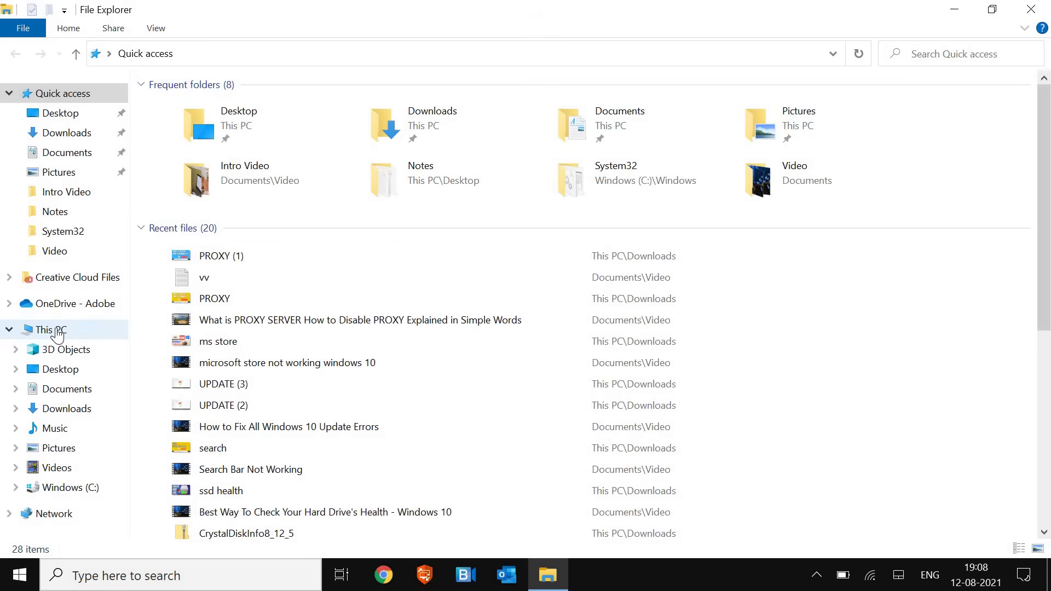
left_click(52, 330)
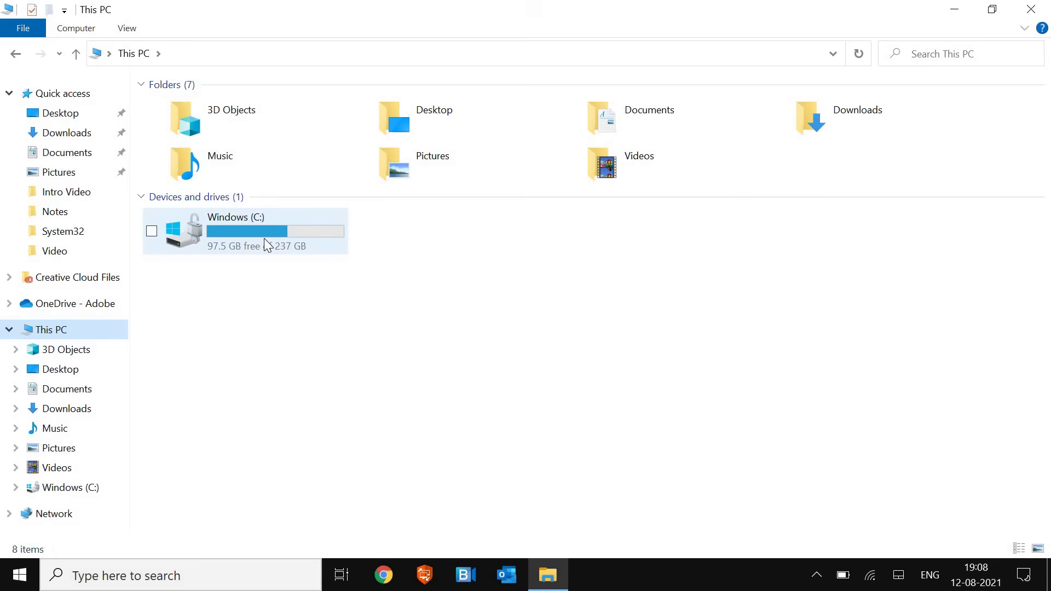
left_click(237, 227)
mouse_move(256, 230)
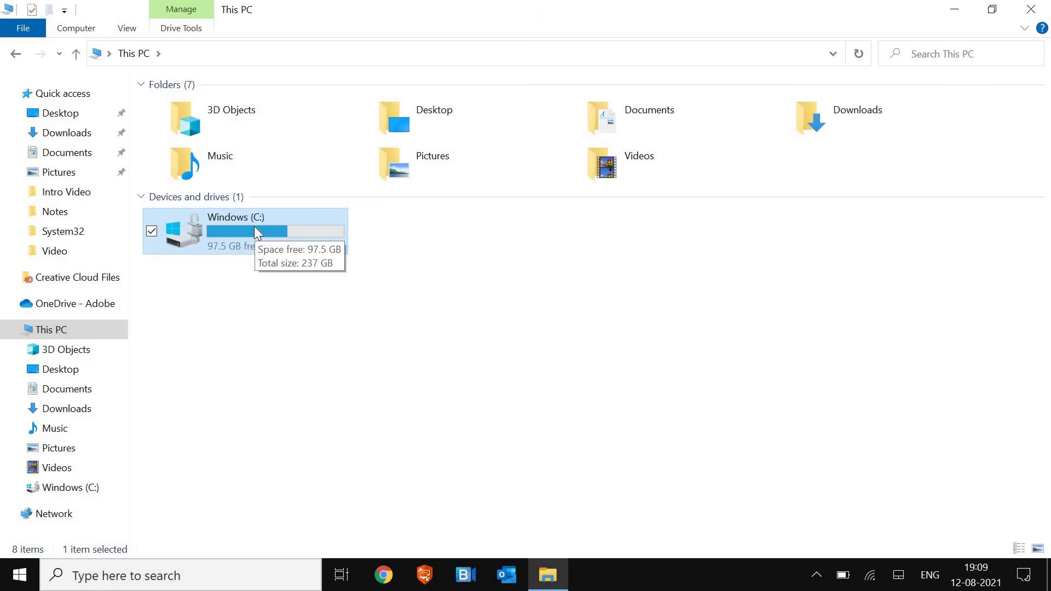
Launch Optimize from the Tools tab of the Windows (C:) drive's Properties.
right_click(254, 225)
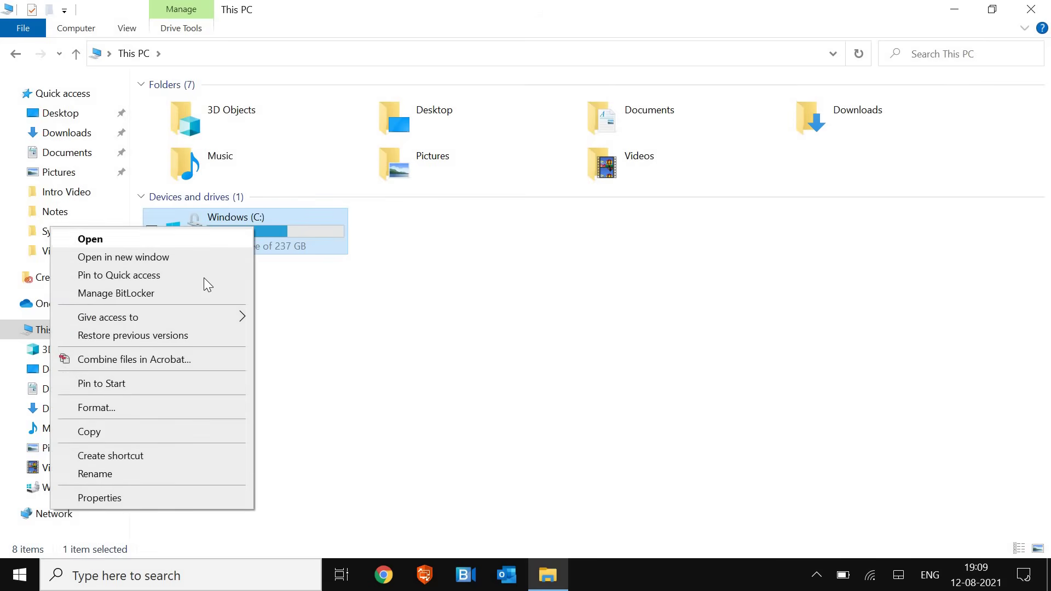
left_click(147, 503)
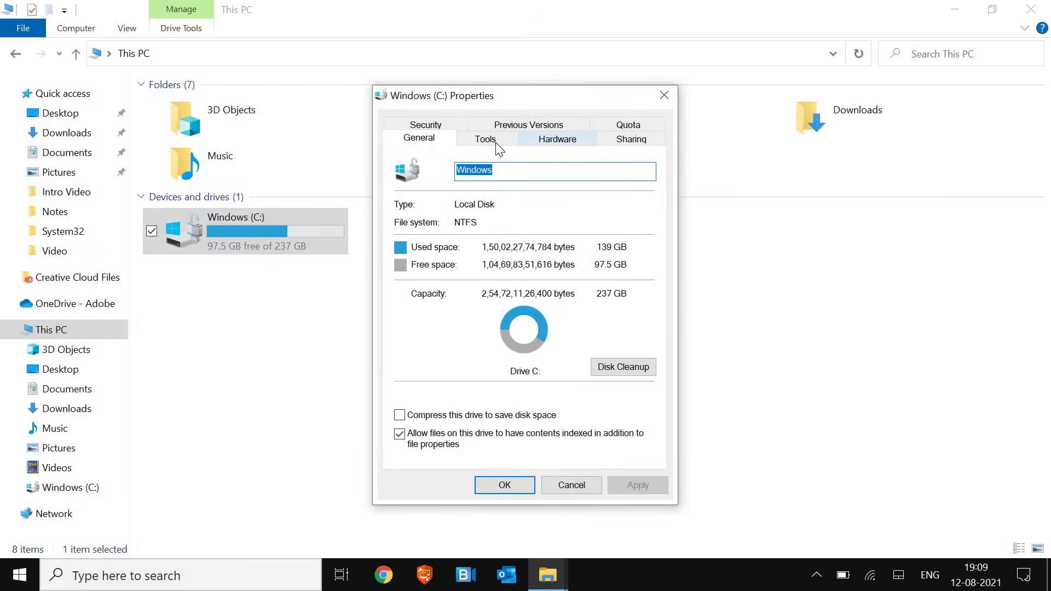
left_click(487, 139)
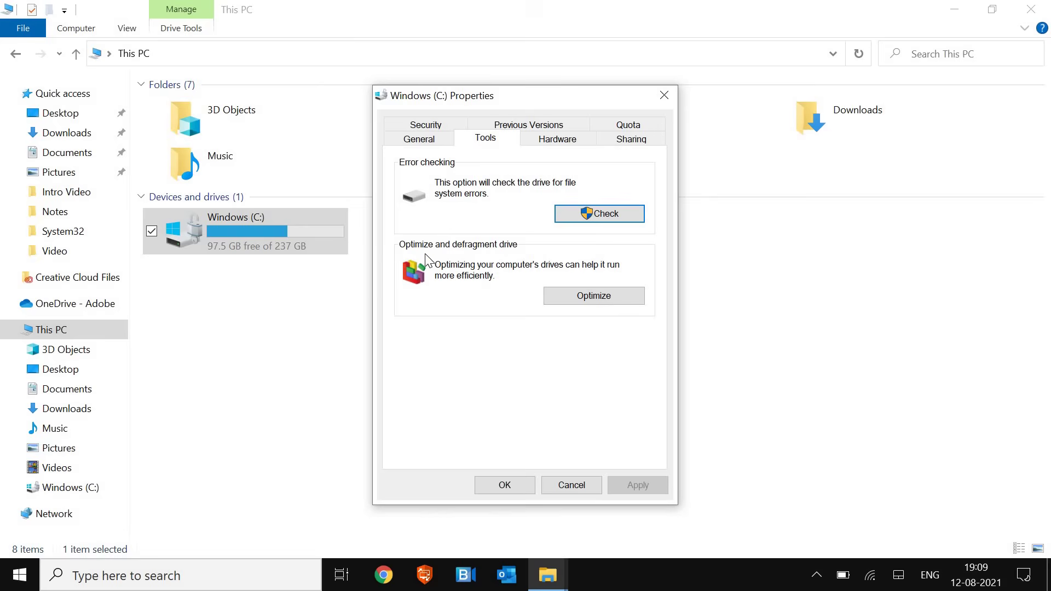
left_click(602, 302)
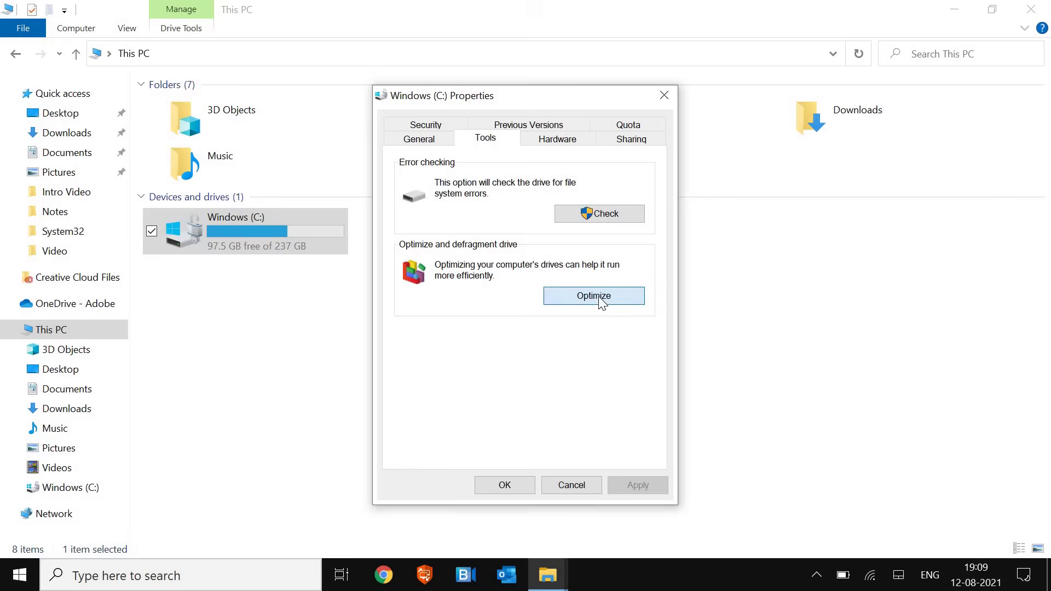
Optimize Windows (C:) and switch on the weekly optimization schedule.
left_click(741, 333)
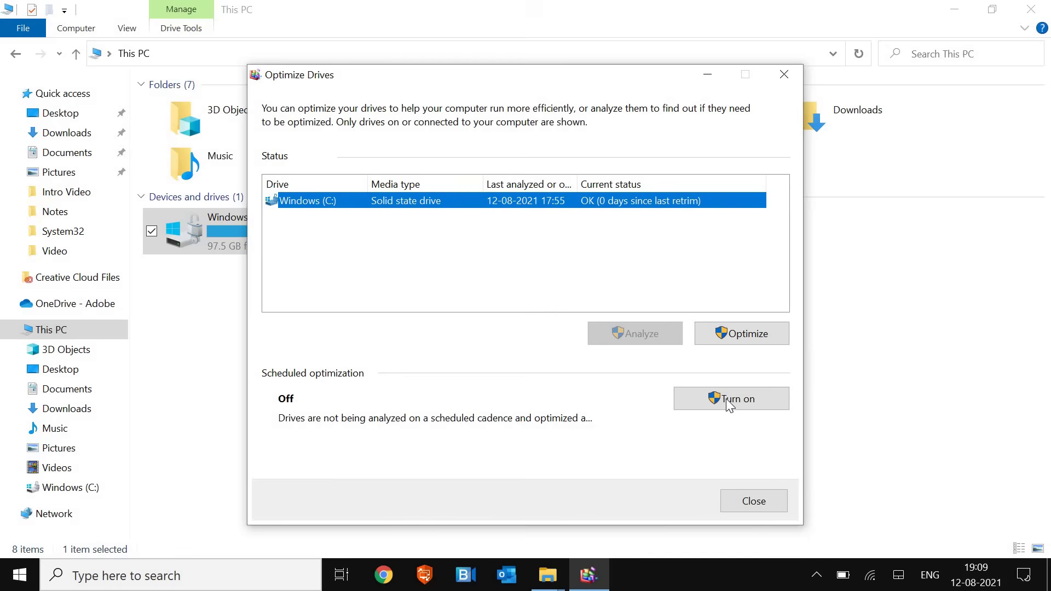
left_click(748, 411)
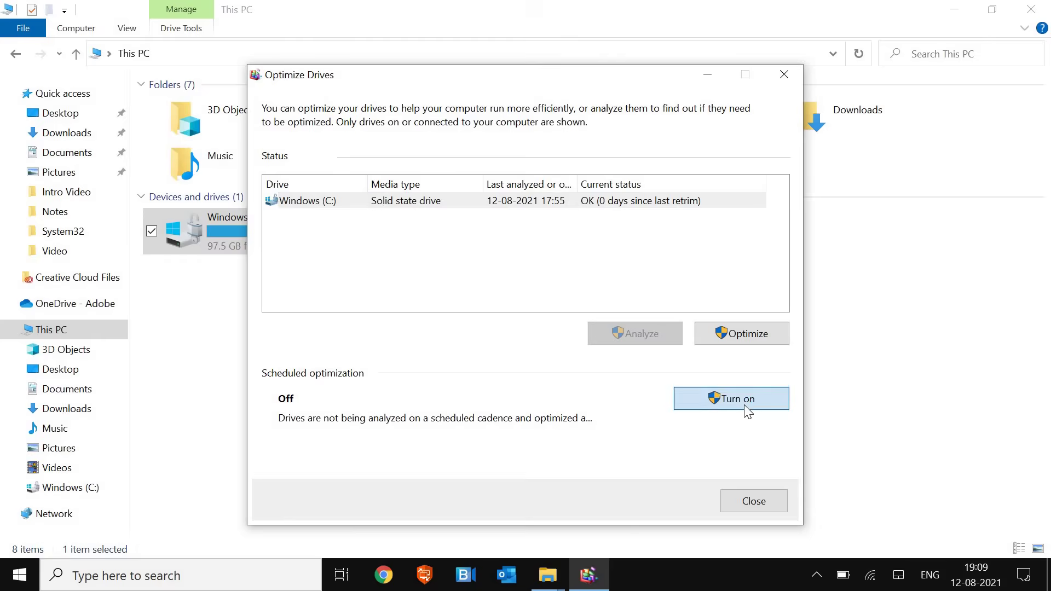
left_click(287, 176)
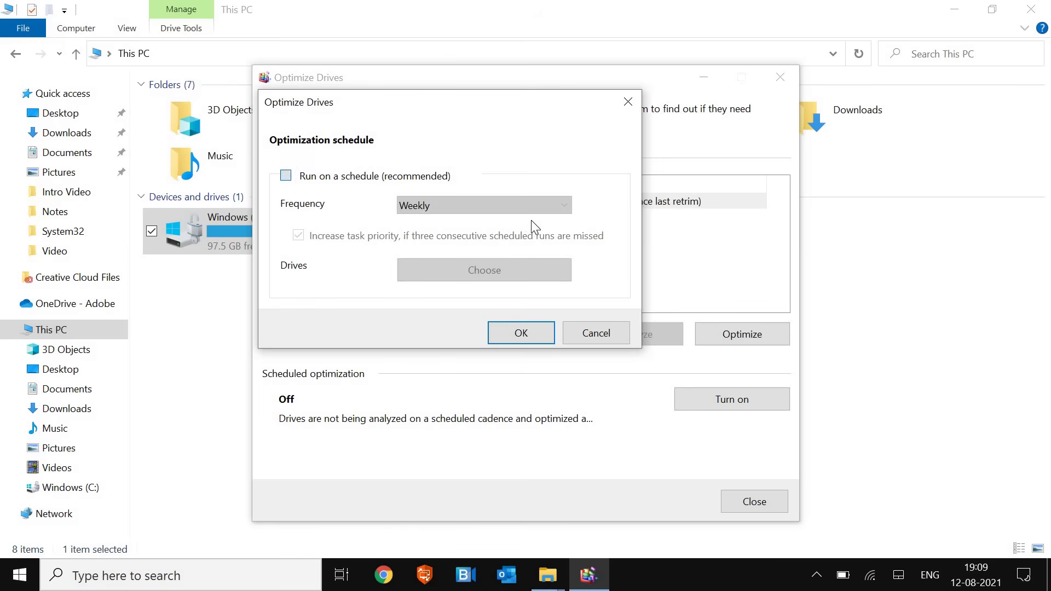
left_click(529, 329)
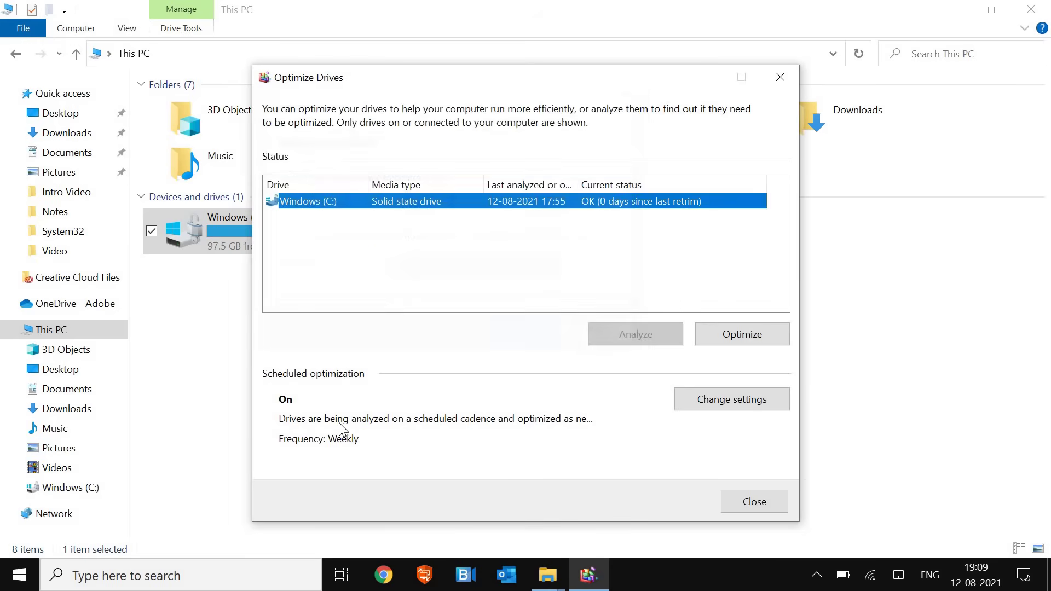
Untick the optimization schedule again and close Optimize Drives.
left_click(772, 402)
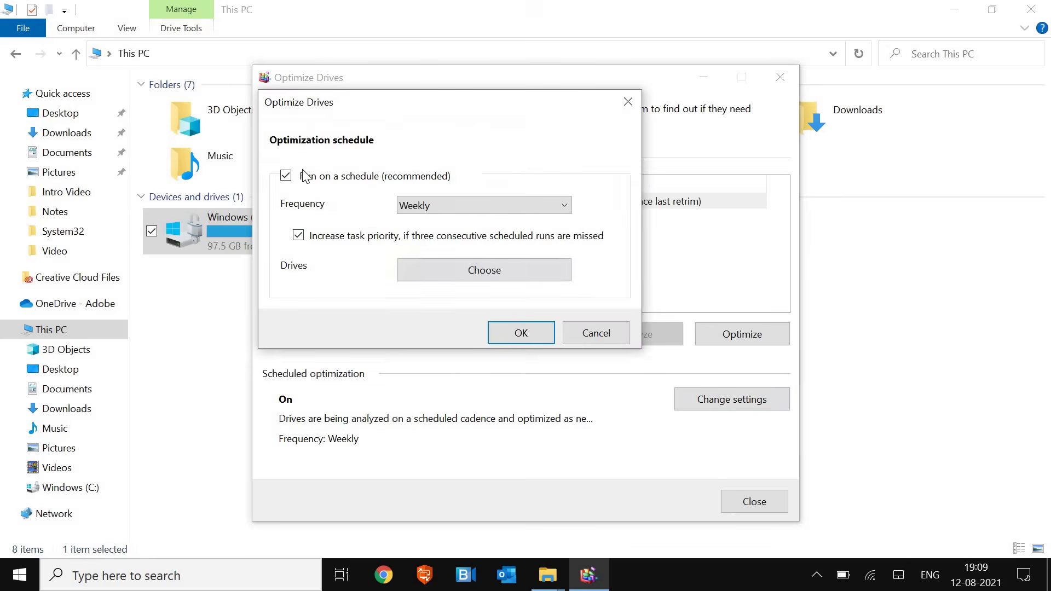
left_click(286, 176)
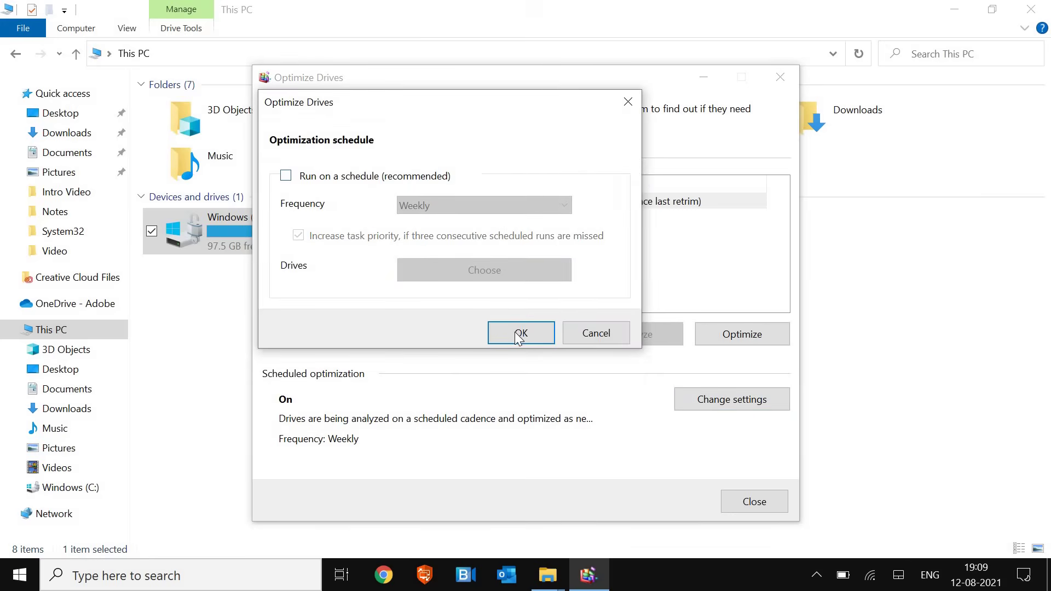
left_click(520, 332)
left_click(754, 502)
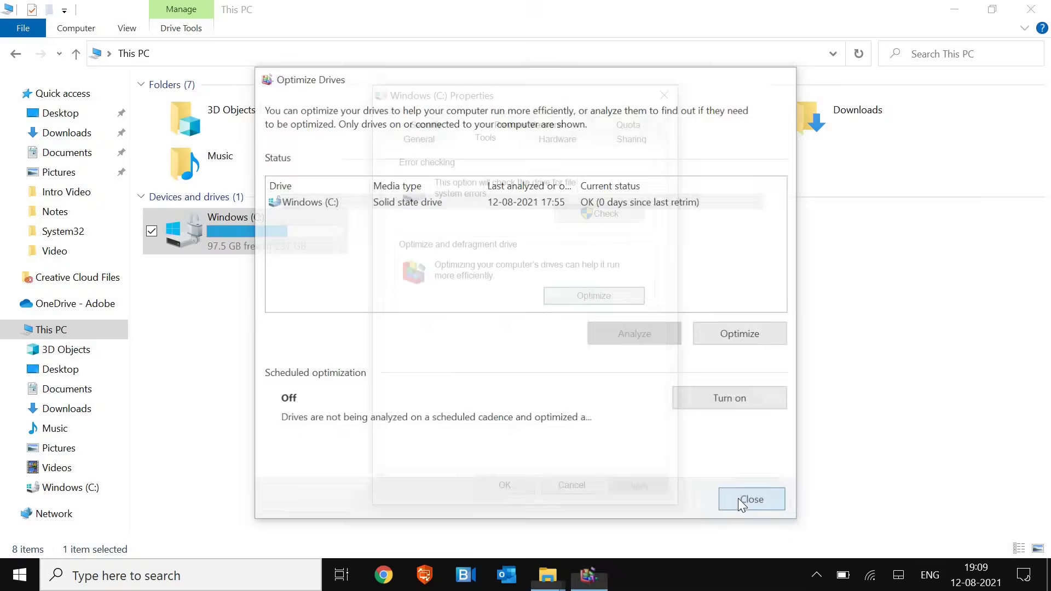
left_click(1032, 9)
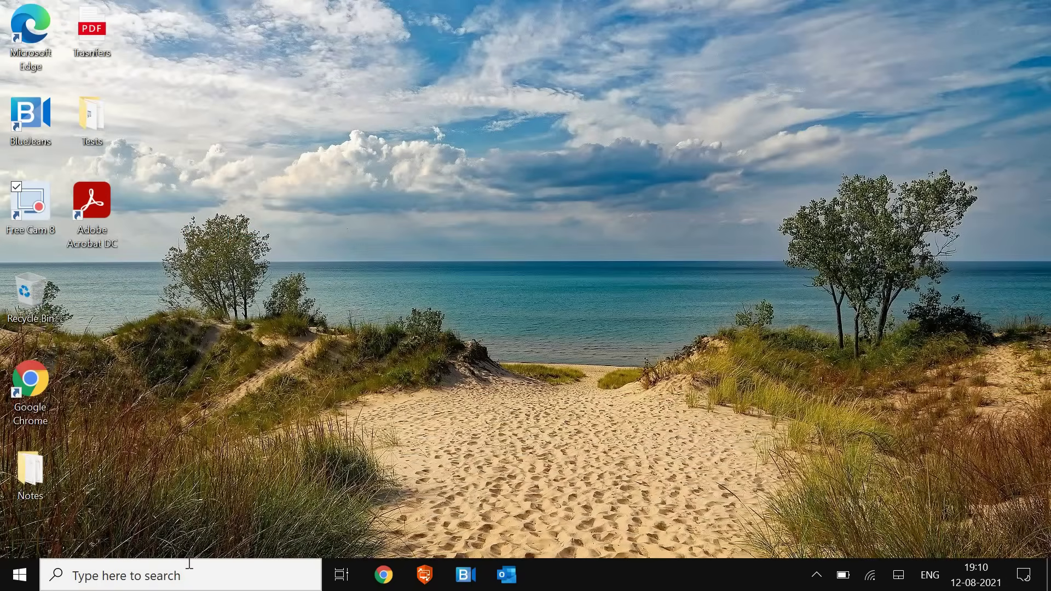
left_click(142, 575)
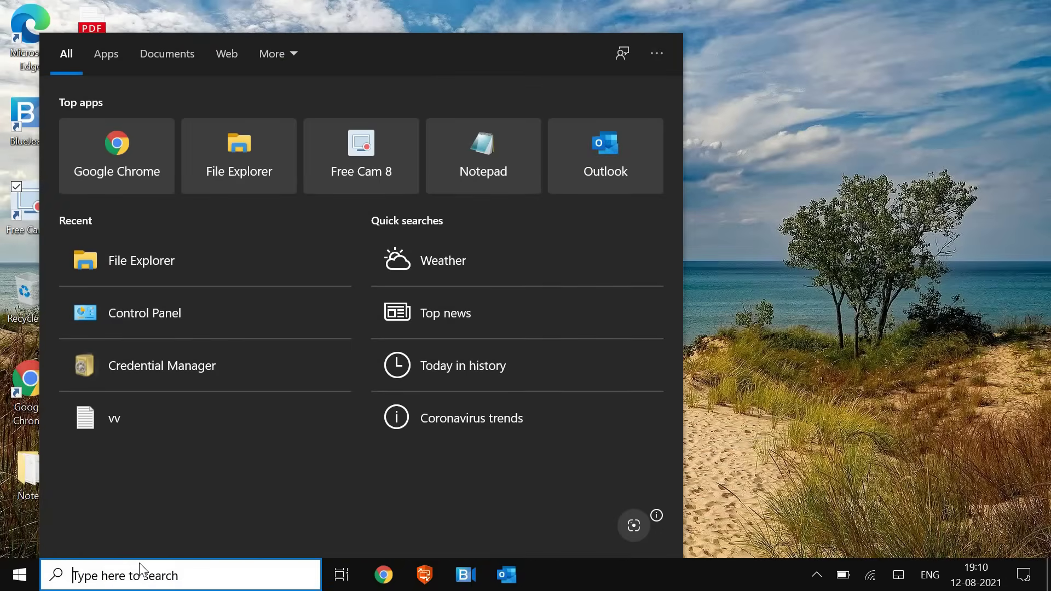
type("upda")
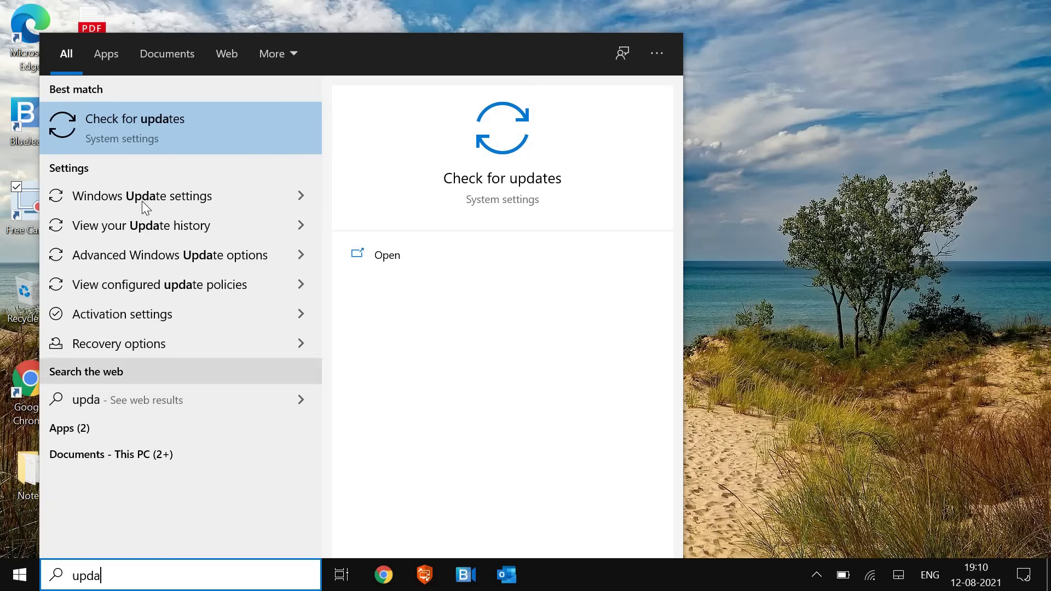
left_click(142, 197)
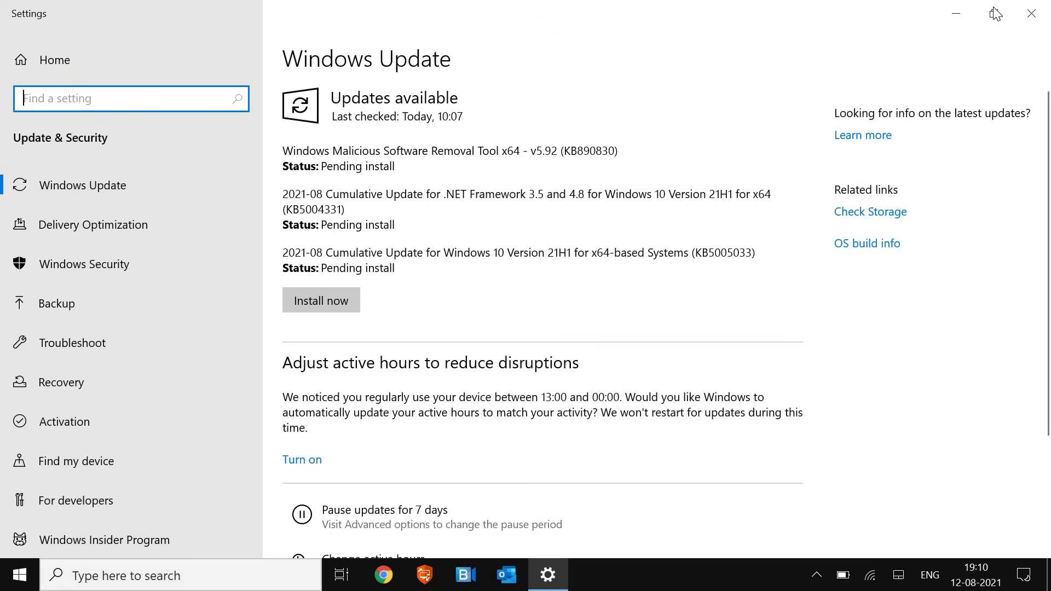
left_click(1032, 13)
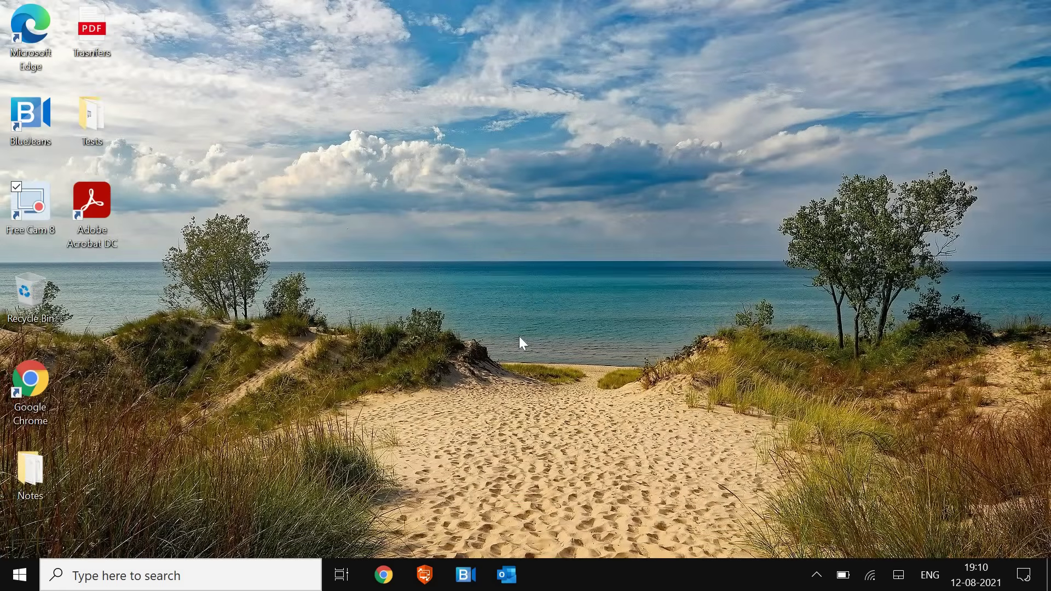
Open Task Manager from the taskbar menu and show its Startup apps list.
right_click(591, 583)
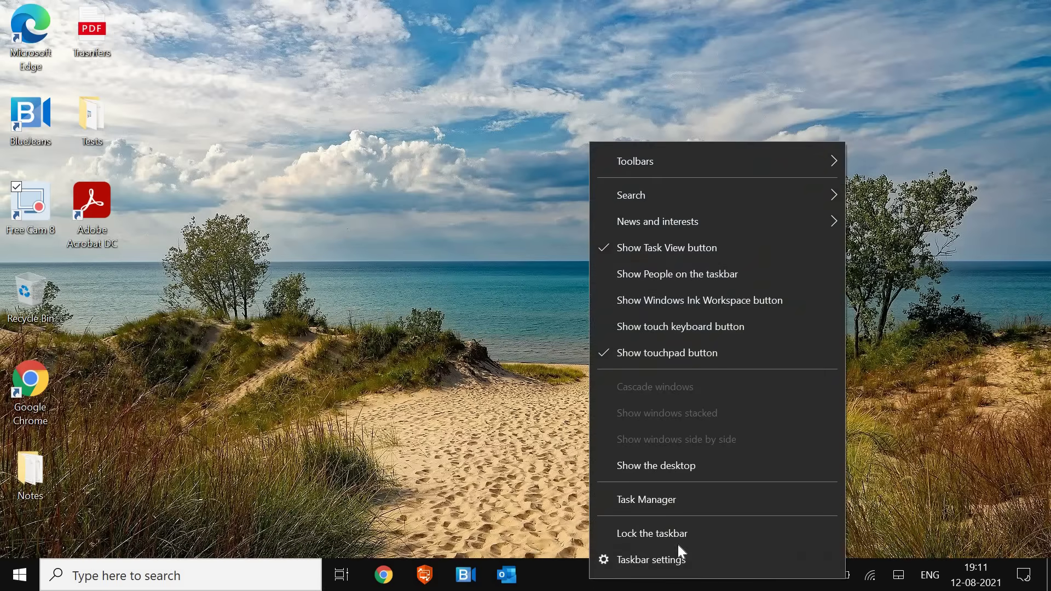
left_click(645, 501)
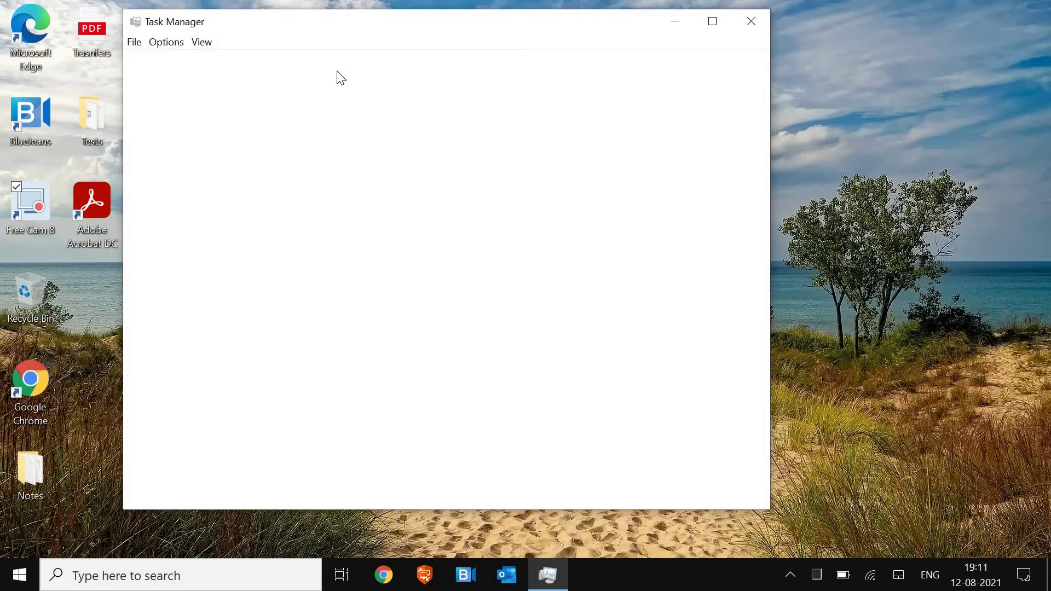
left_click(310, 62)
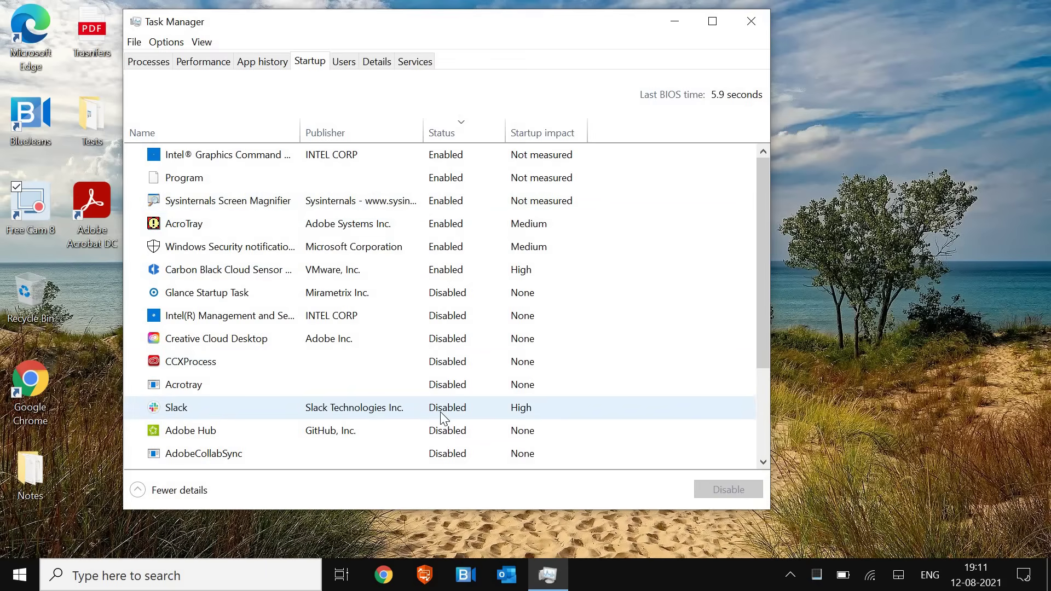
right_click(458, 415)
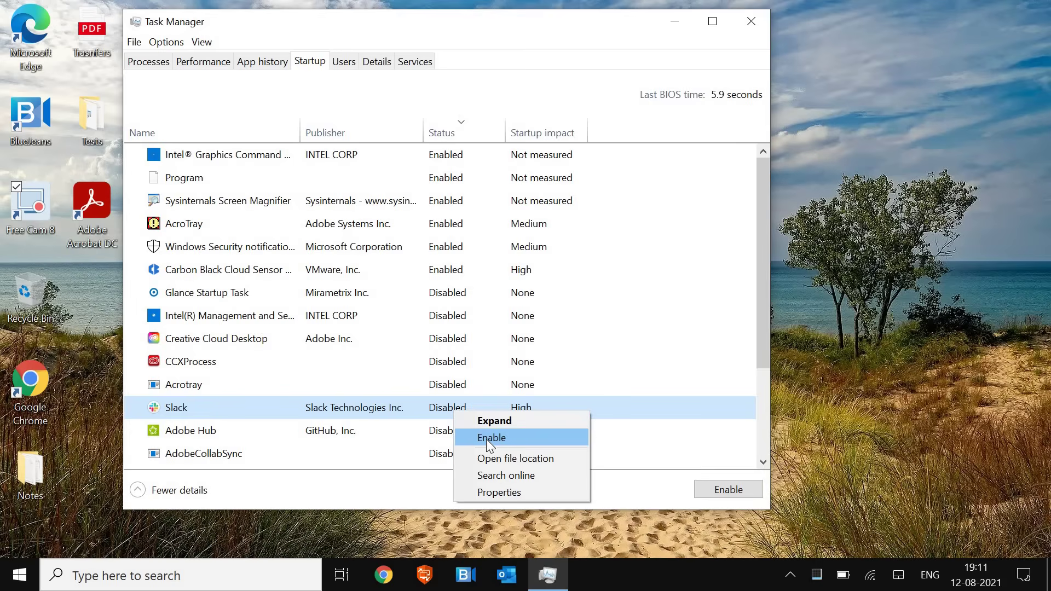
key("Escape")
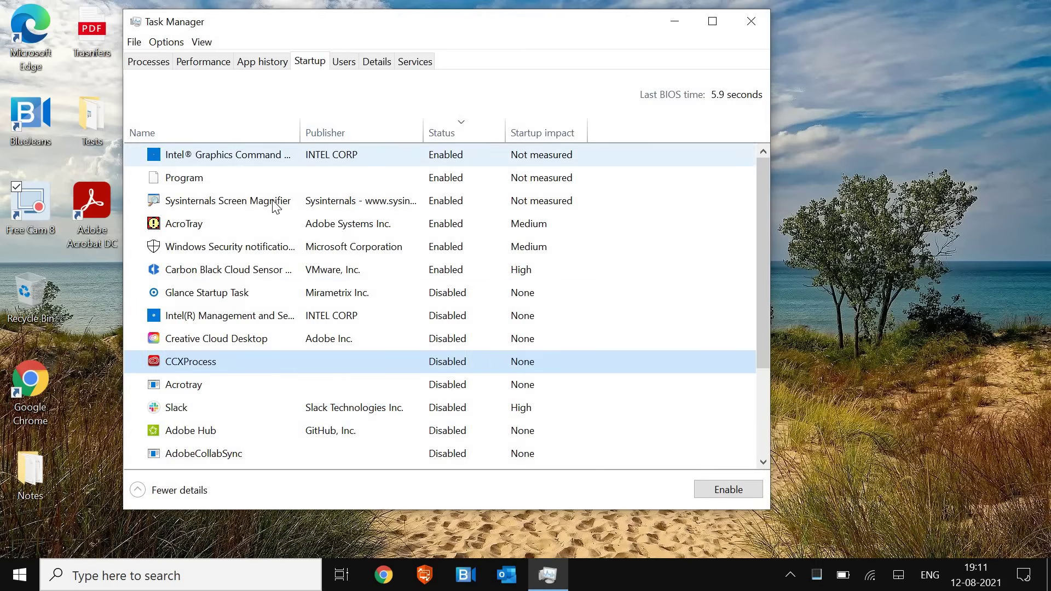
left_click(253, 160)
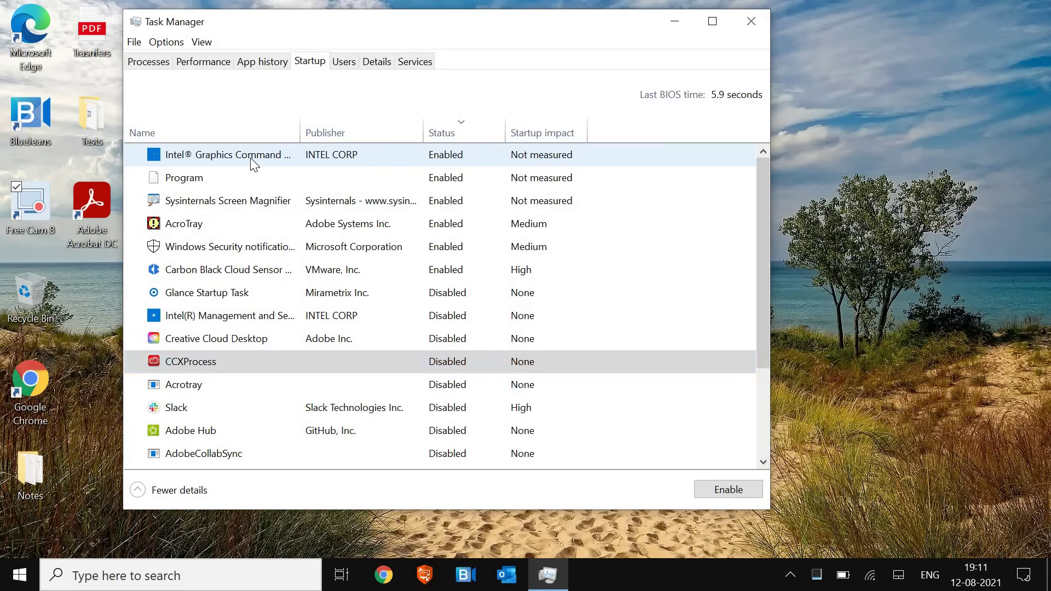